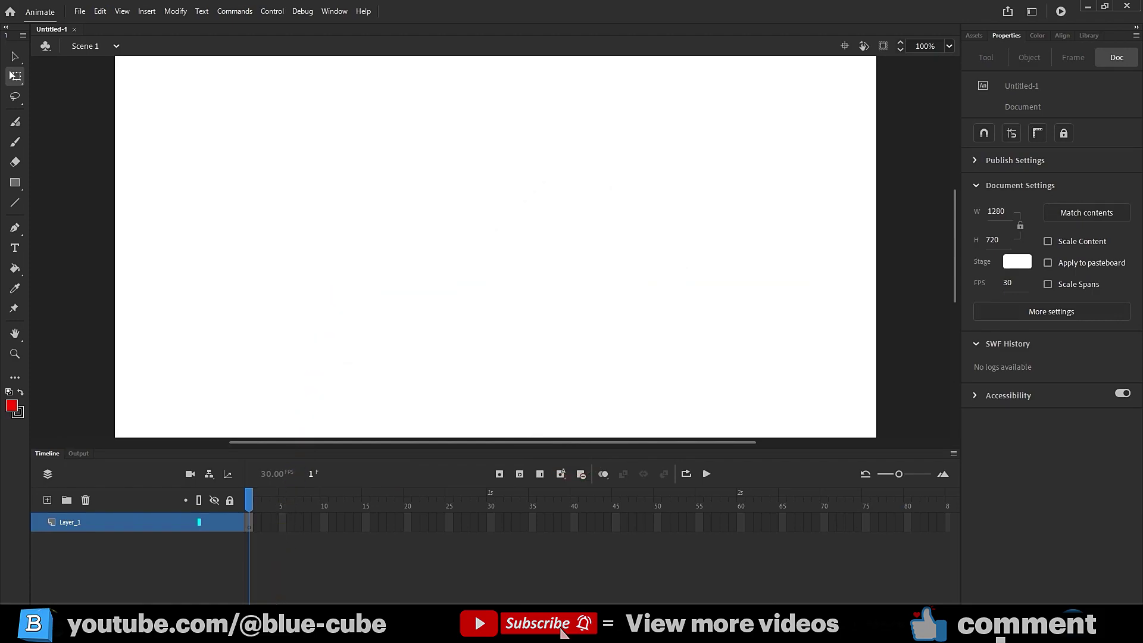
Bring the 'adobe animate' File Explorer folder with the plane image in front of Animate
left_click(234, 566)
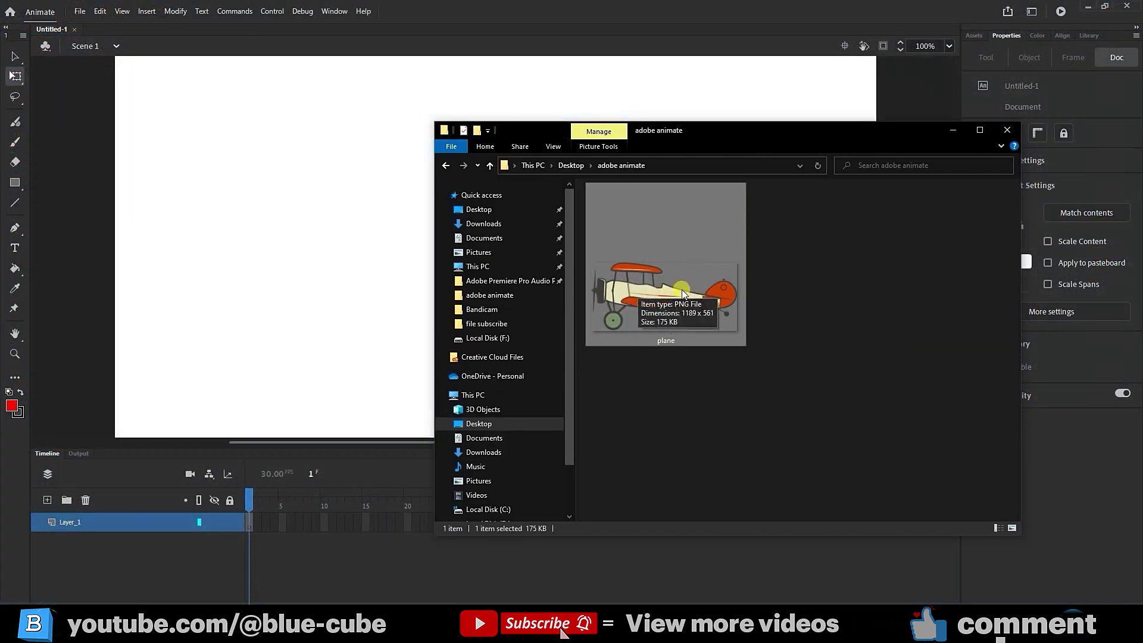
Drag the 'plane' PNG from Explorer onto the stage as a 1189×561 bitmap
left_click_drag(675, 293, 281, 256)
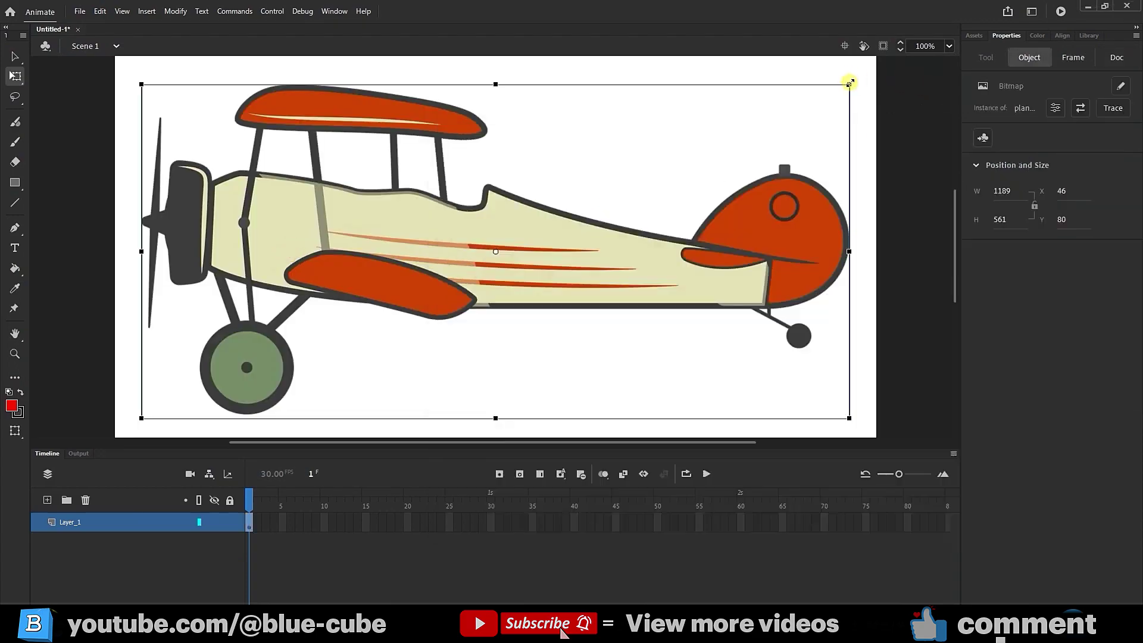
Scale the plane to about 210×99, flip it horizontally, and move it to X 51, Y 503
left_click_drag(850, 83, 560, 221)
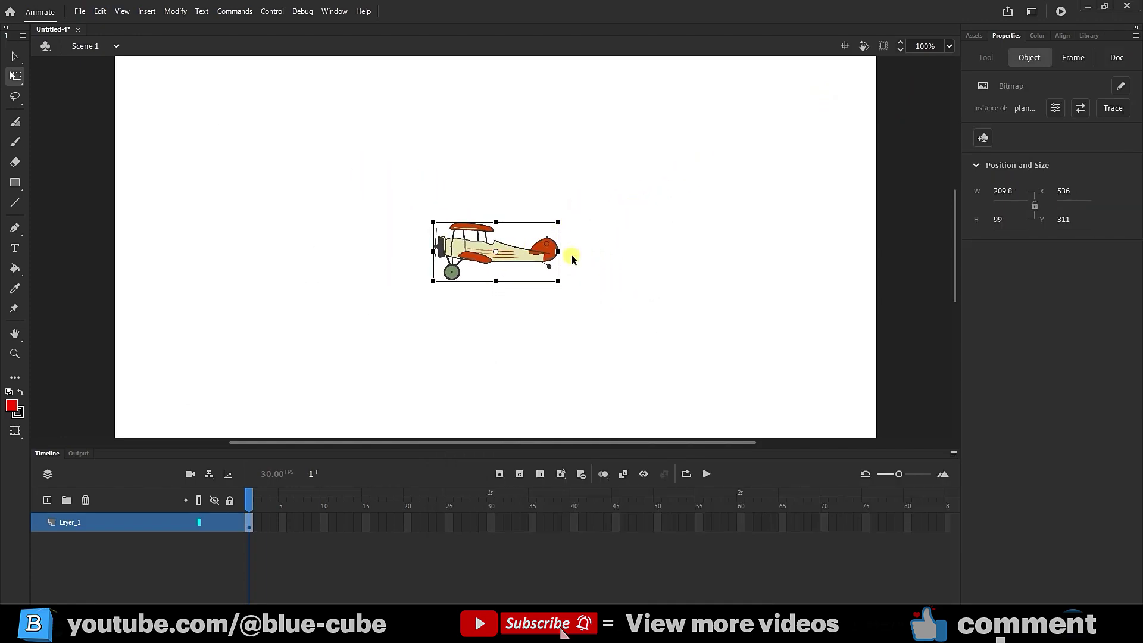
right_click(499, 239)
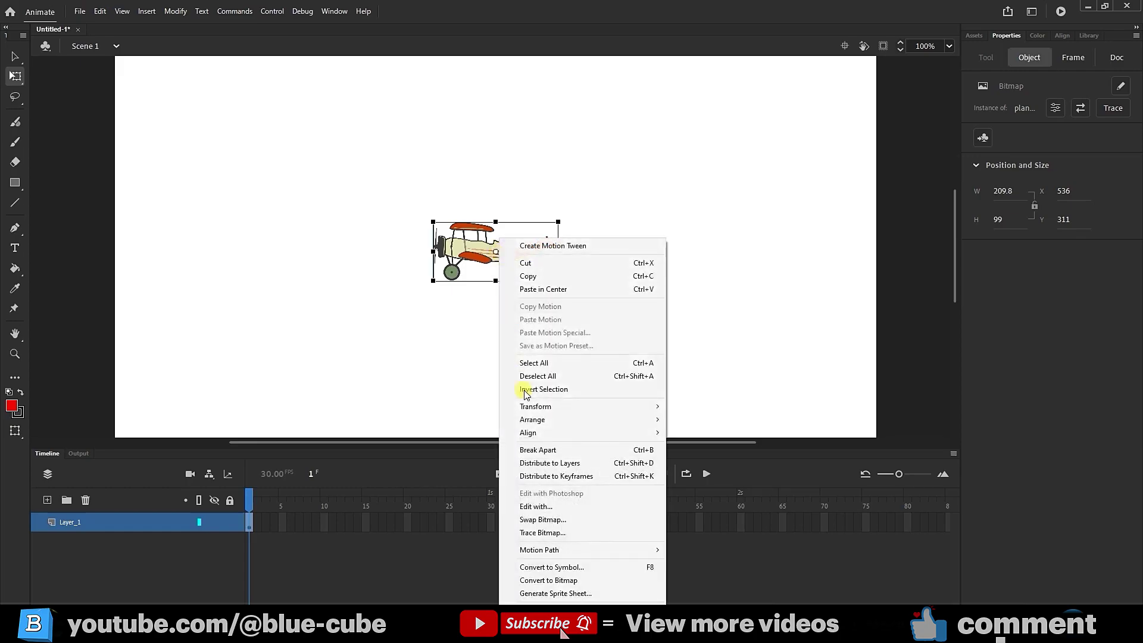
mouse_move(564, 406)
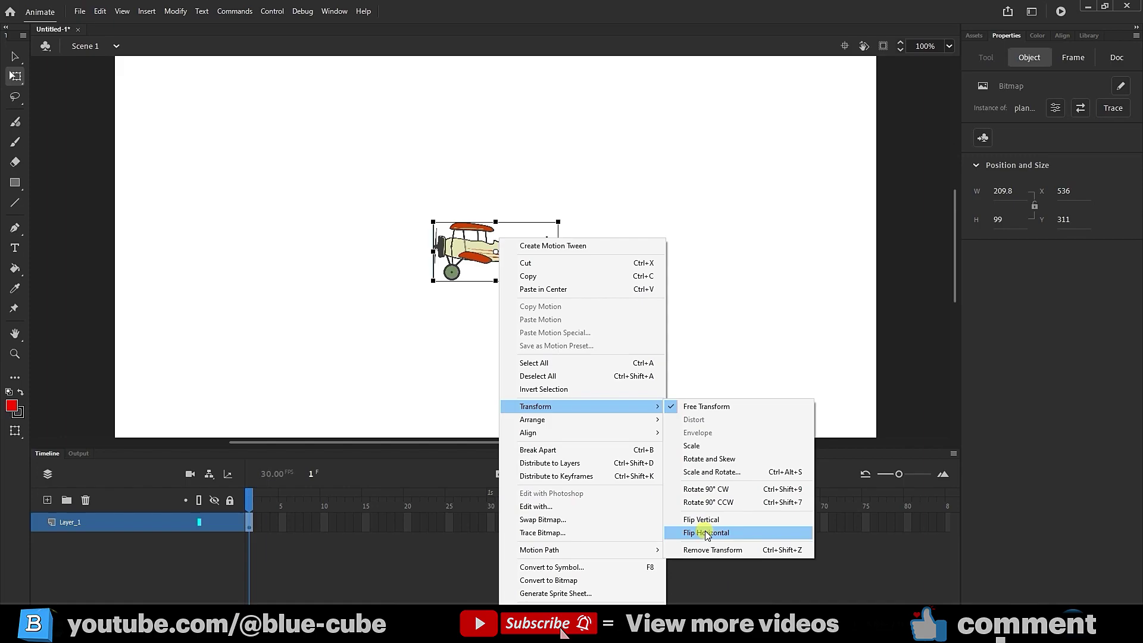
left_click(706, 534)
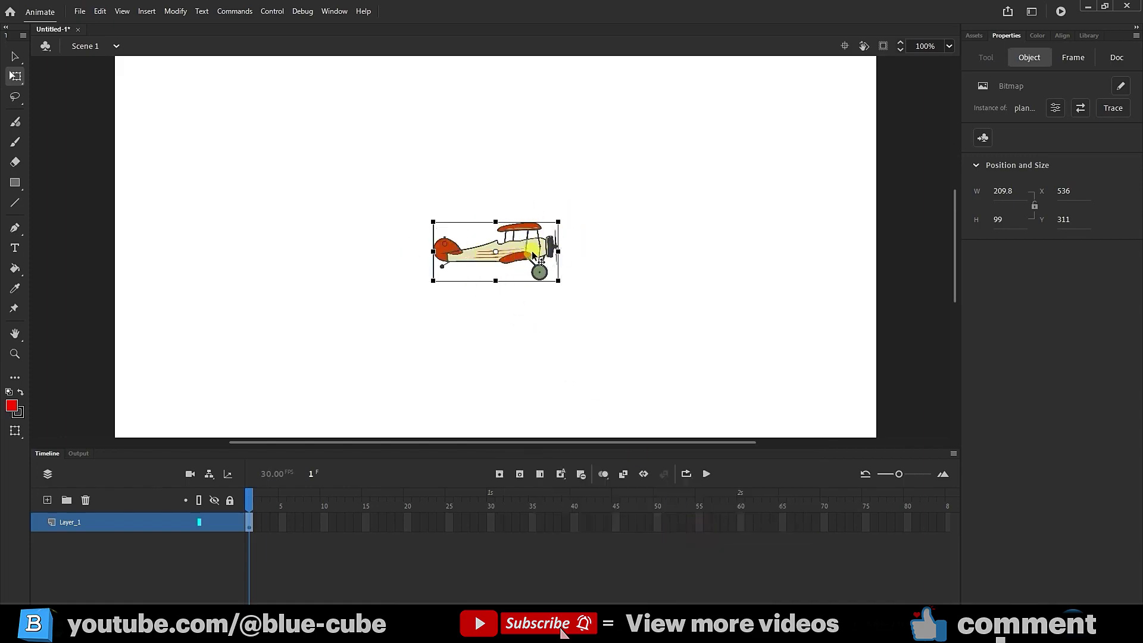
left_click_drag(527, 259, 236, 373)
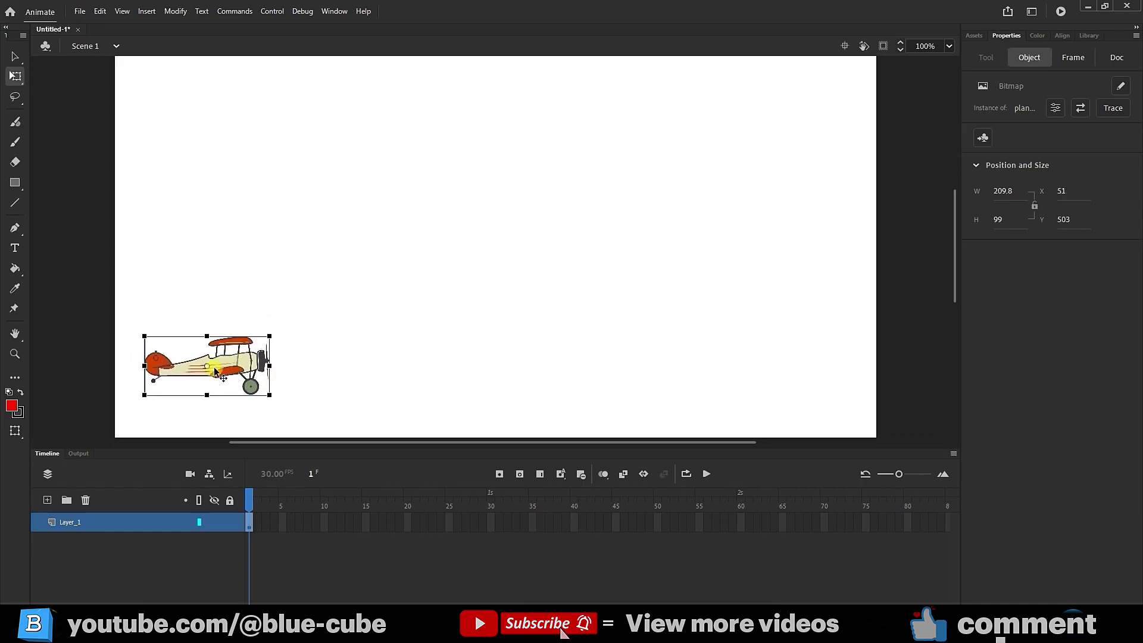
Convert the plane into a Graphic symbol named 'Symbol 1'
right_click(245, 365)
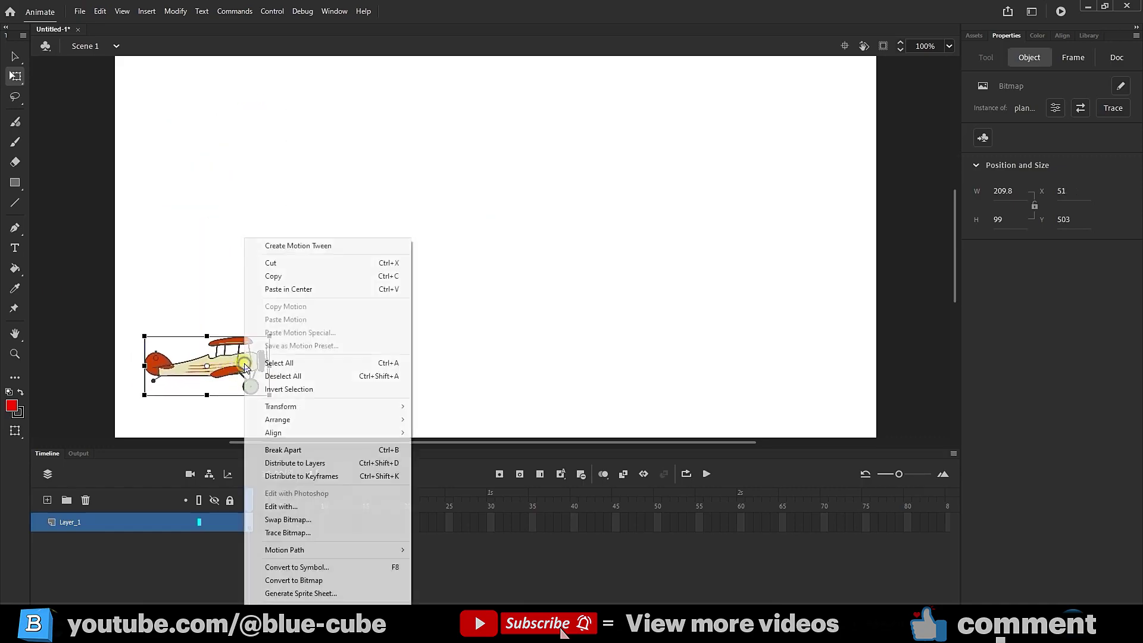
left_click(340, 568)
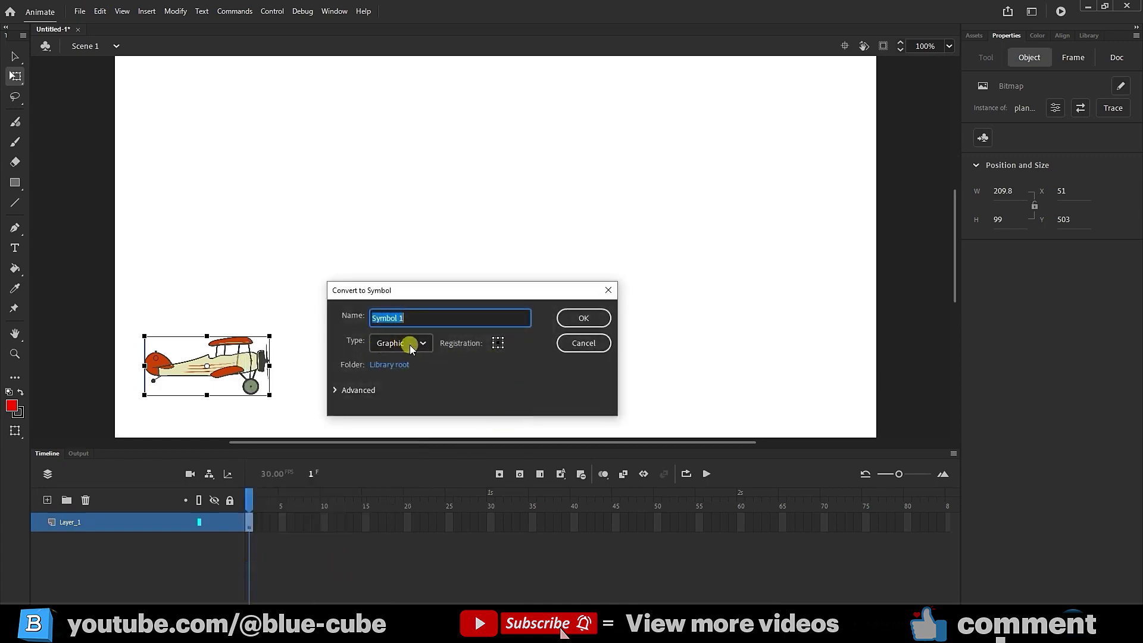
left_click(581, 316)
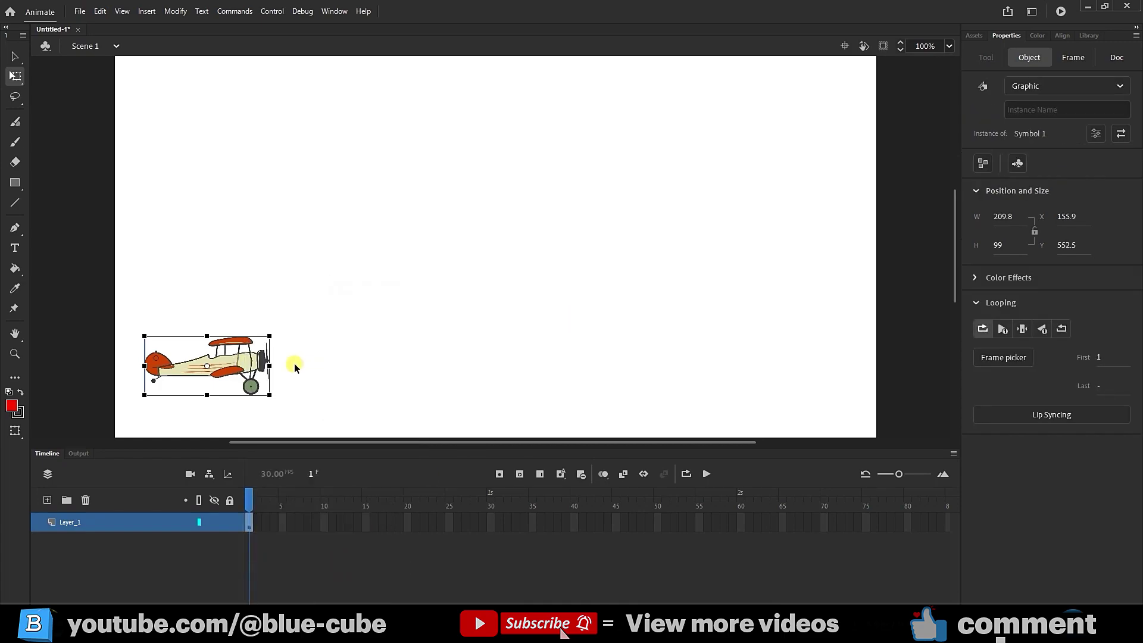
Paste a copy of the plane on new Layer_2 and place it upper left (X 163.05, Y 200.4)
key("ctrl+c")
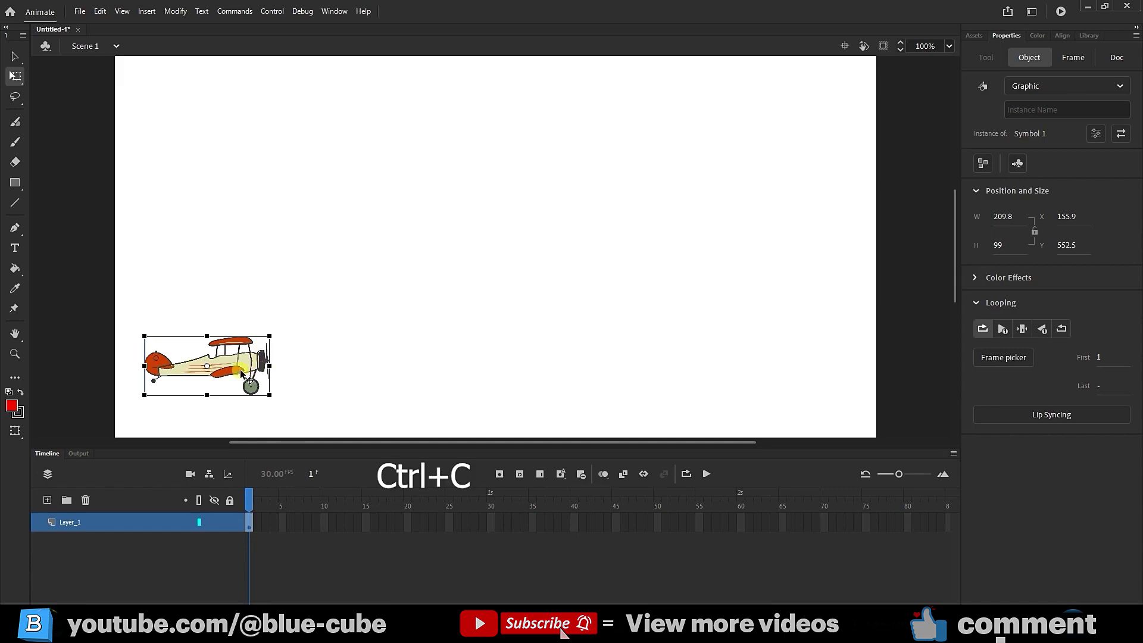
left_click(45, 499)
left_click(74, 528)
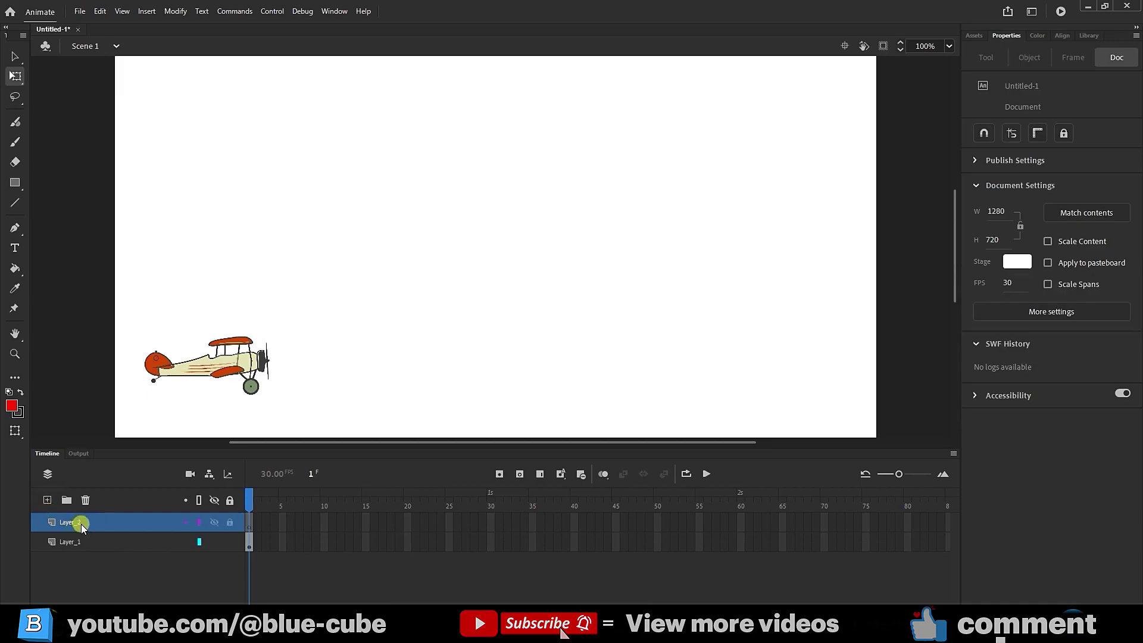
key("ctrl+v")
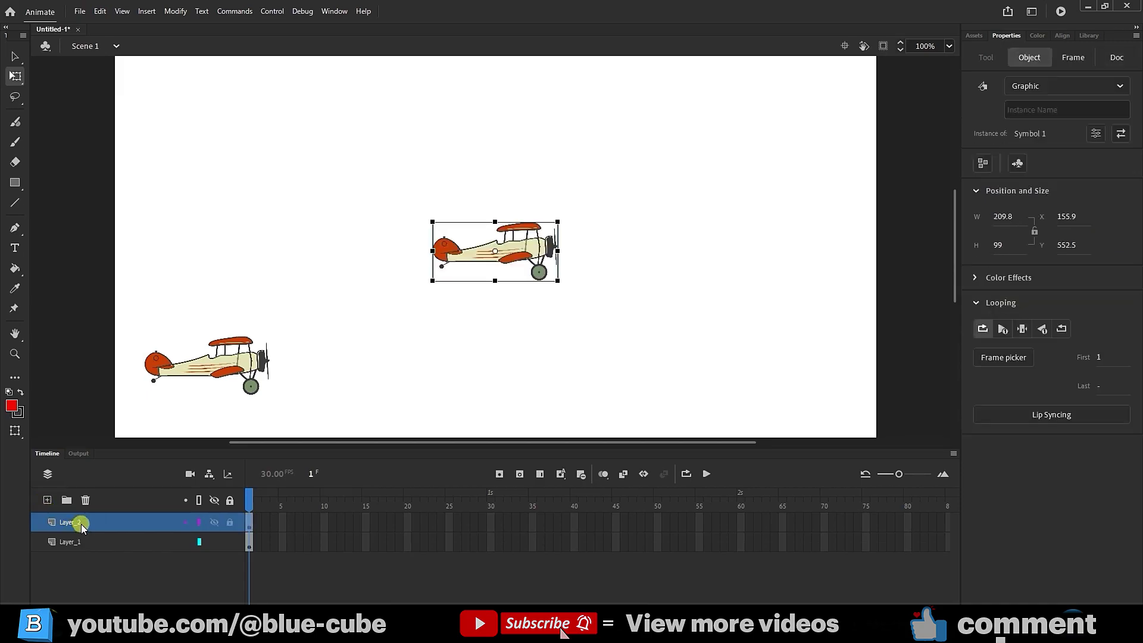
left_click_drag(536, 253, 252, 159)
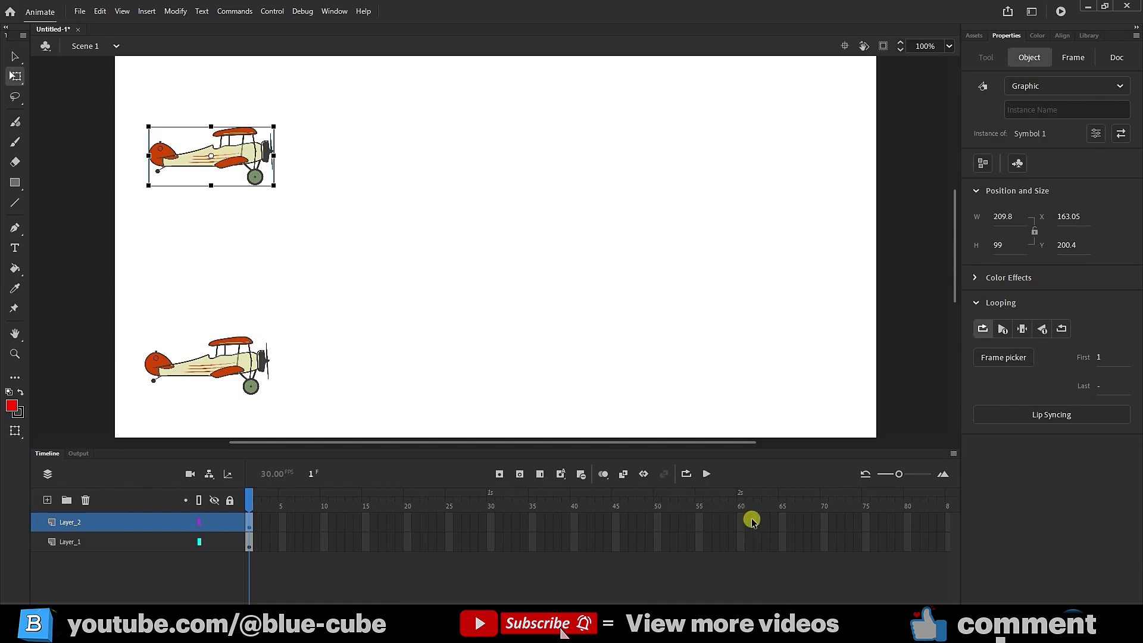
Insert a keyframe at frame 60 on both Layer_2 and Layer_1
left_click(741, 522)
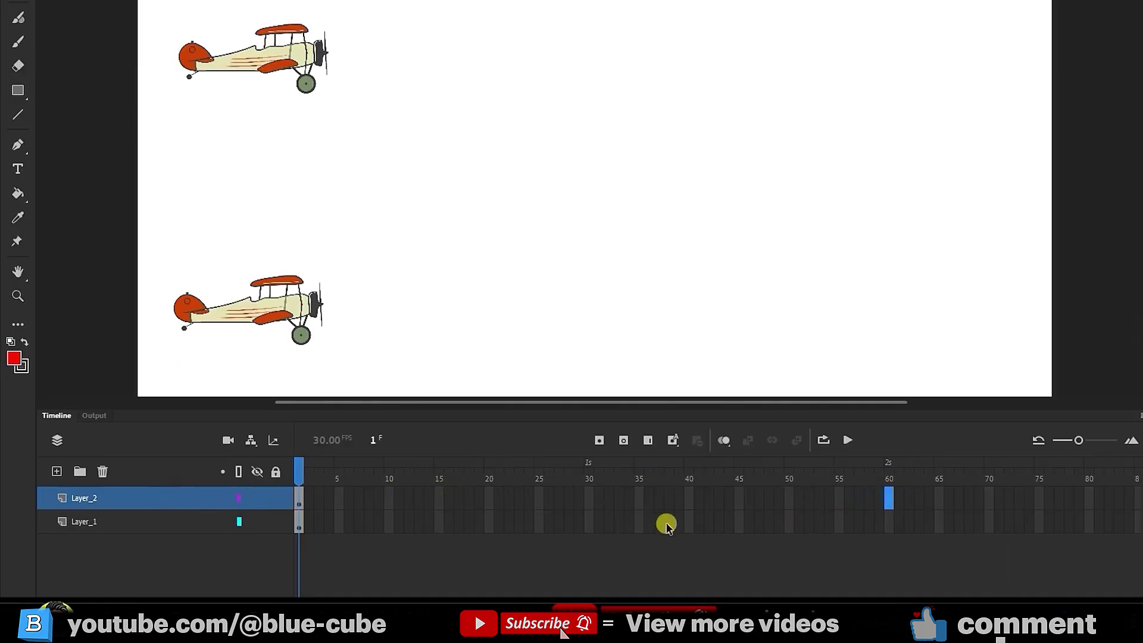
left_click(888, 523)
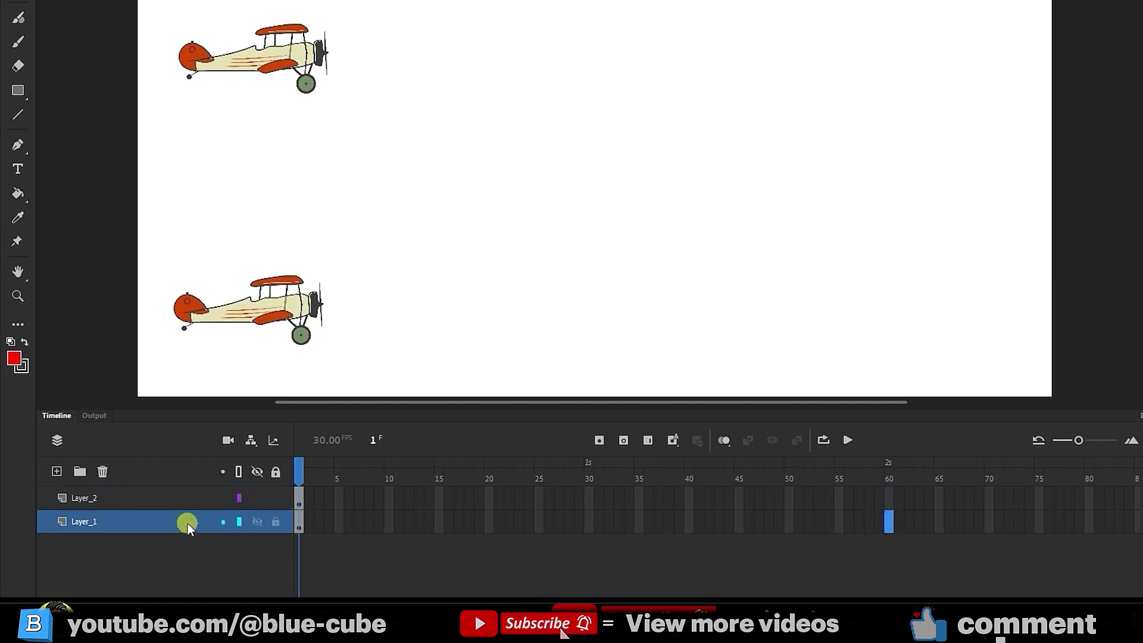
left_click(888, 496)
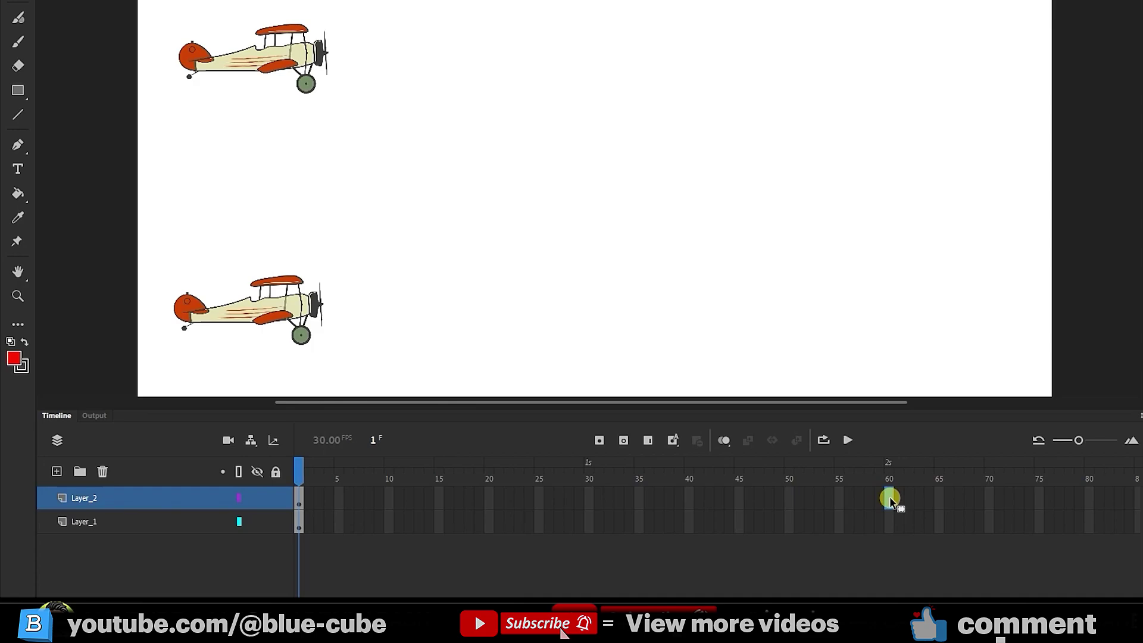
left_click(648, 440)
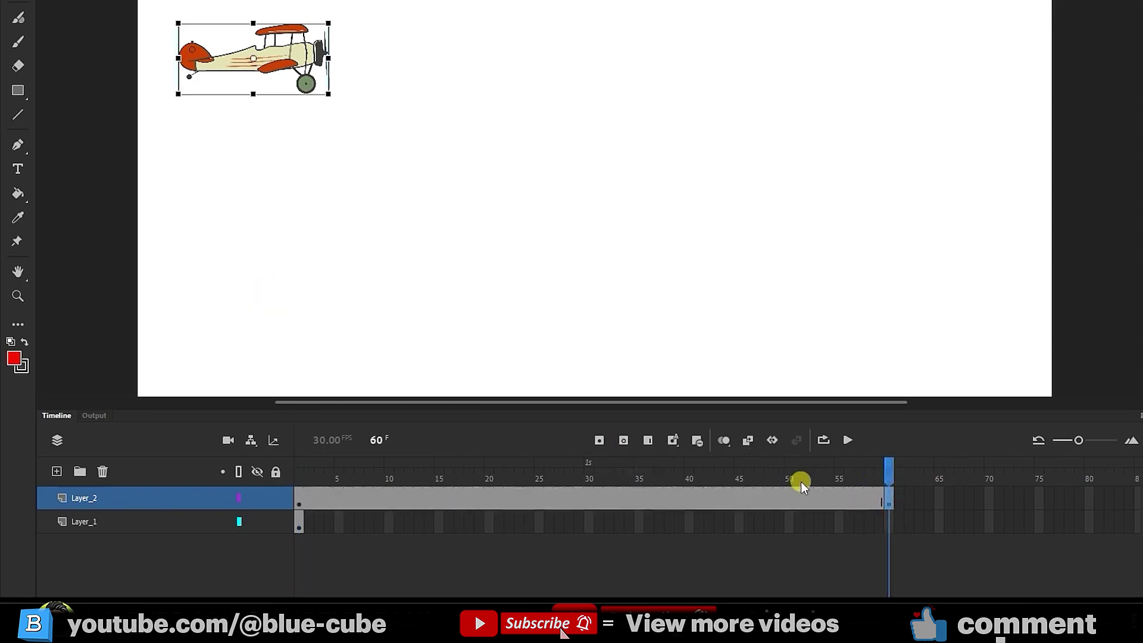
left_click(886, 498)
left_click(887, 525)
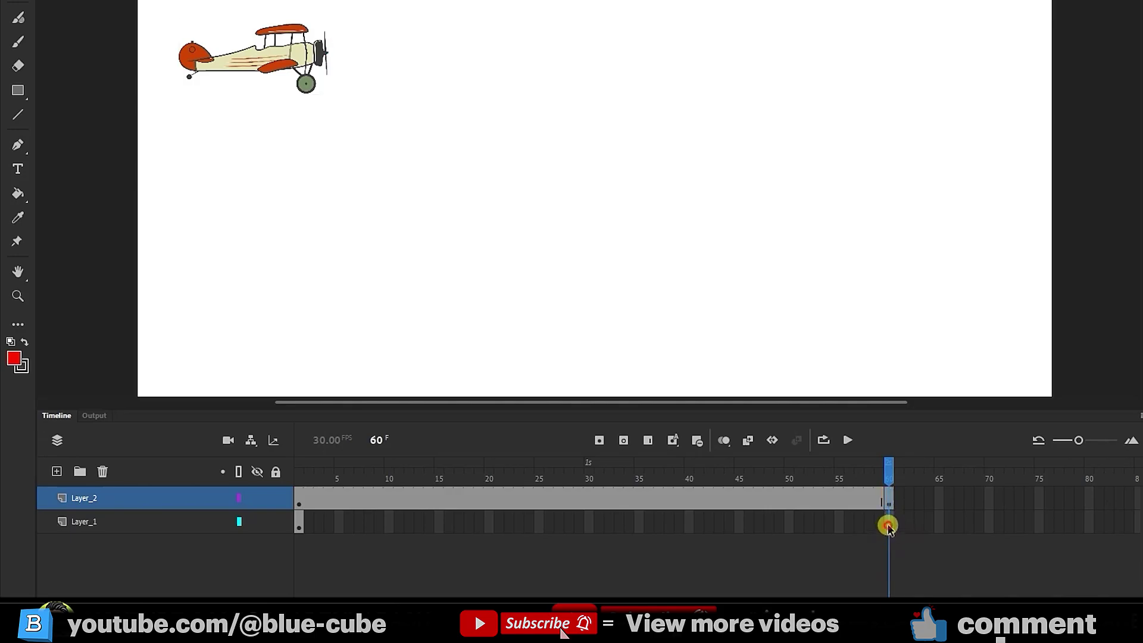
left_click(598, 440)
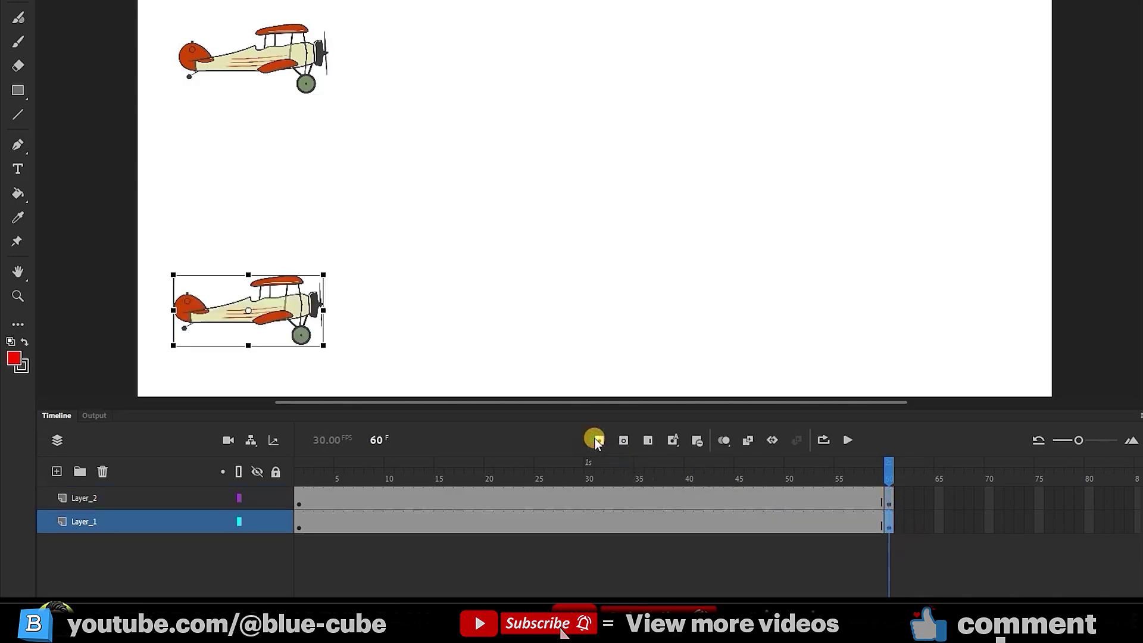
left_click(879, 470)
left_click(889, 524)
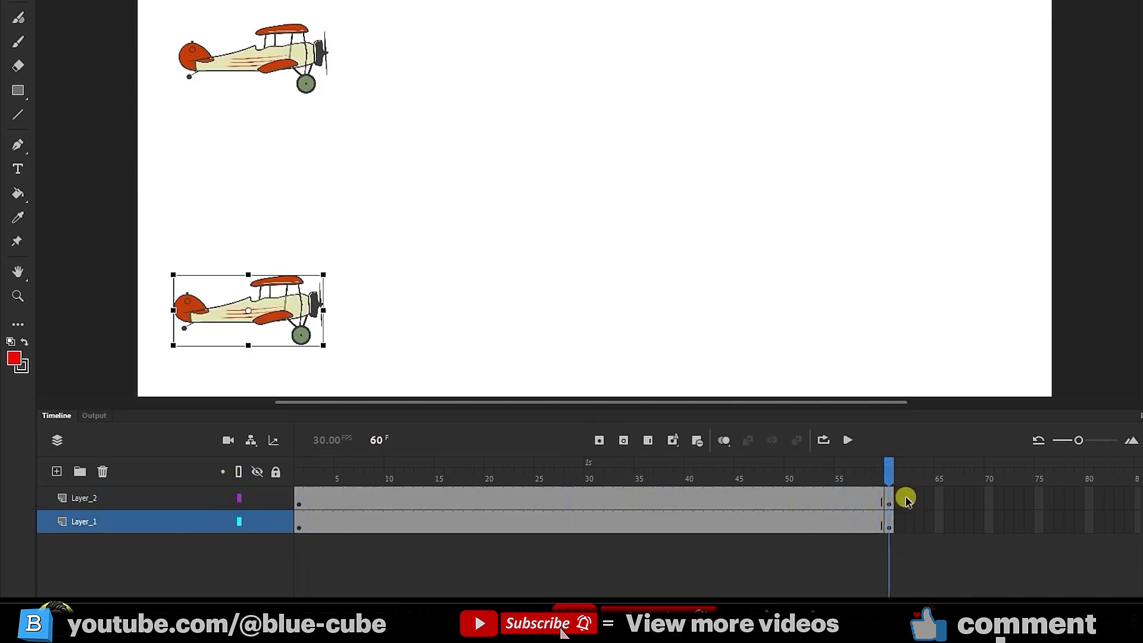
Add classic tweens from frame 1 to 60 on Layer_2 and Layer_1
right_click(518, 523)
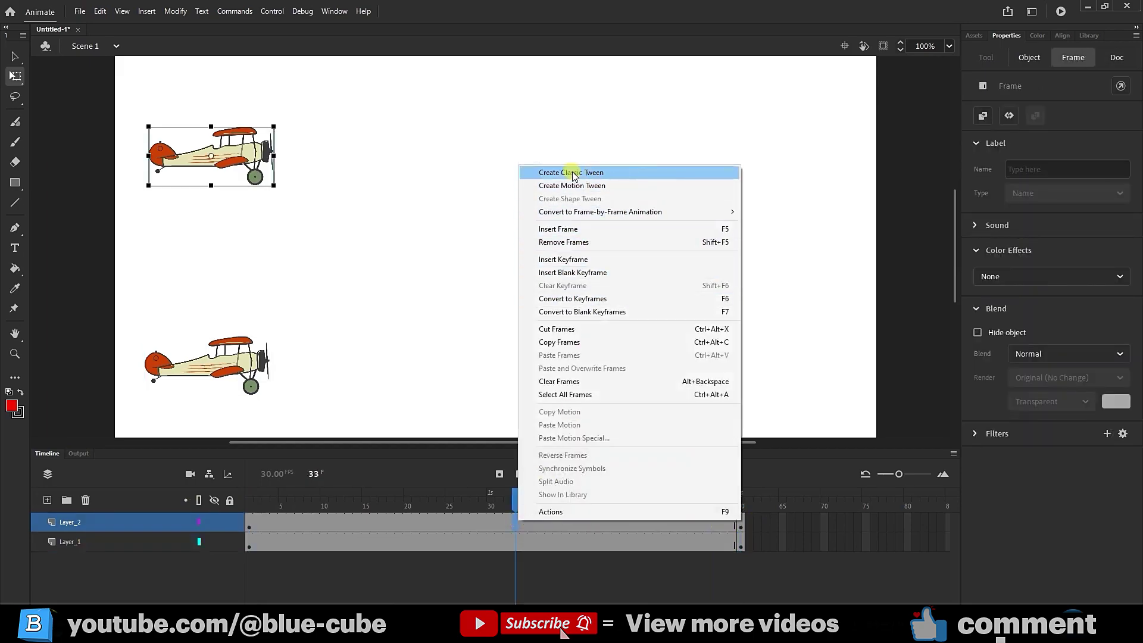
left_click(600, 173)
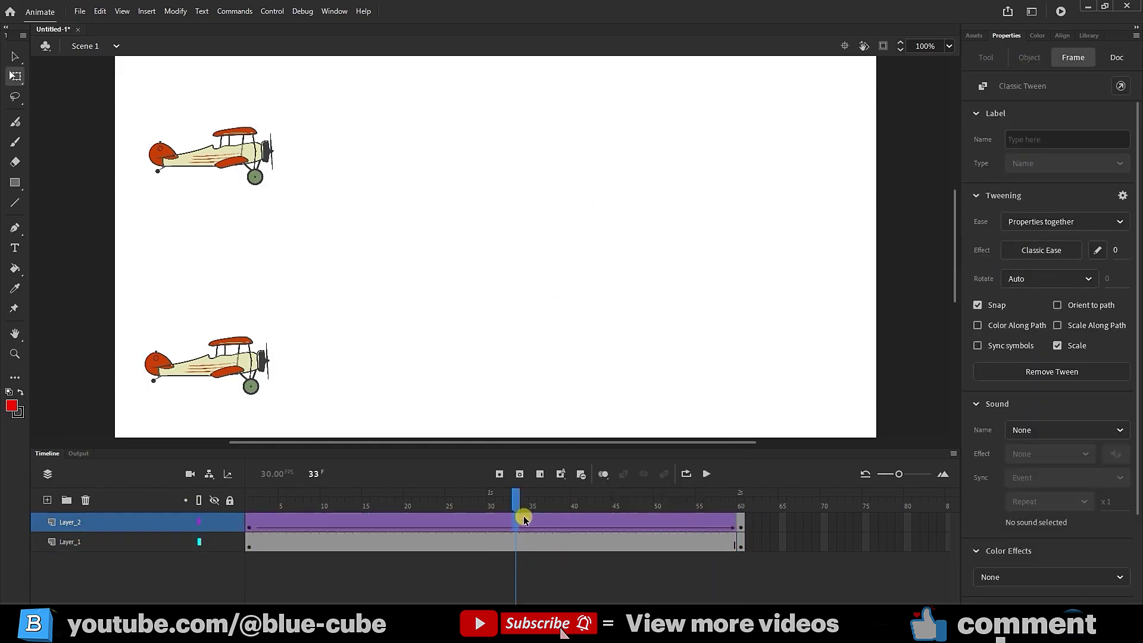
left_click_drag(511, 492, 741, 504)
left_click(738, 546)
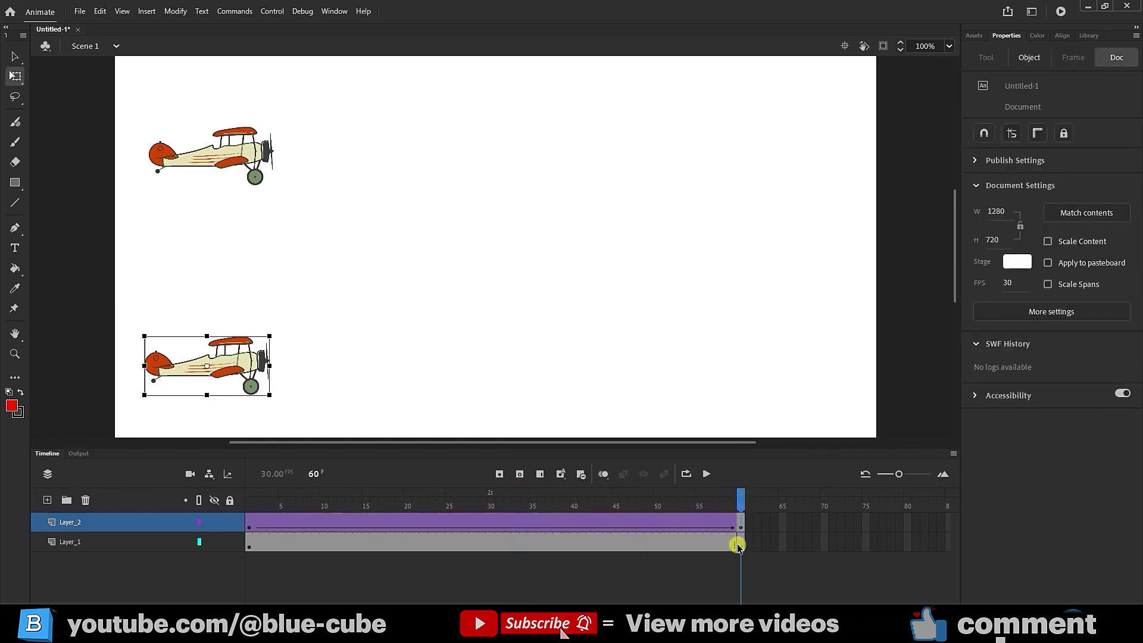
right_click(691, 544)
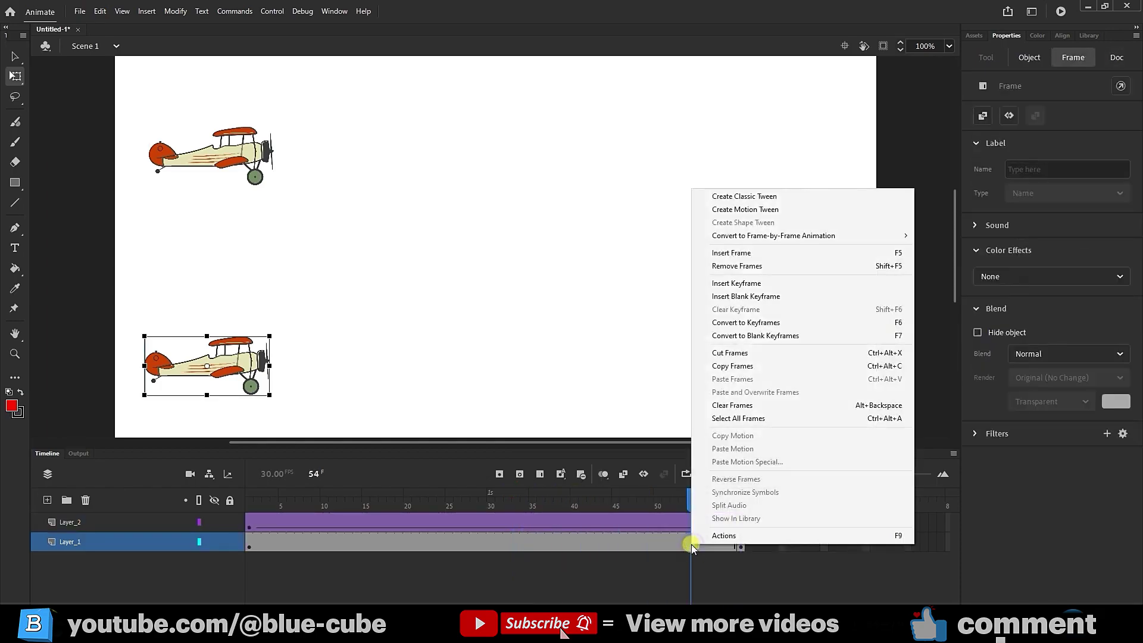
left_click(770, 198)
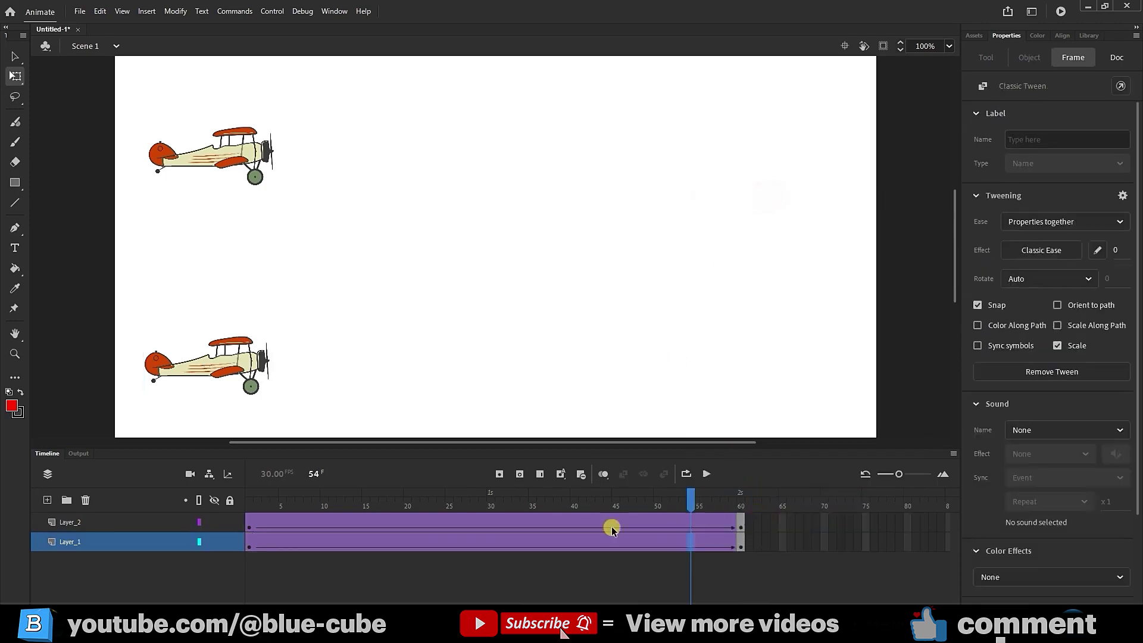
left_click_drag(698, 495, 781, 511)
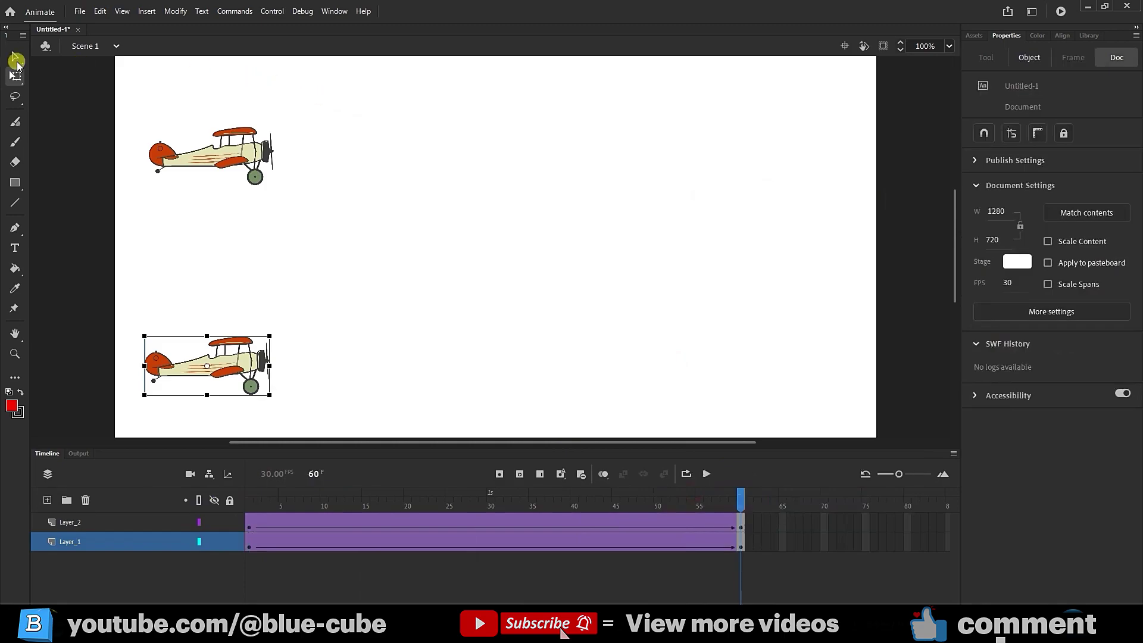
Move both planes at frame 60 to the right side (X 928.95) and play the animation
left_click_drag(350, 95, 116, 413)
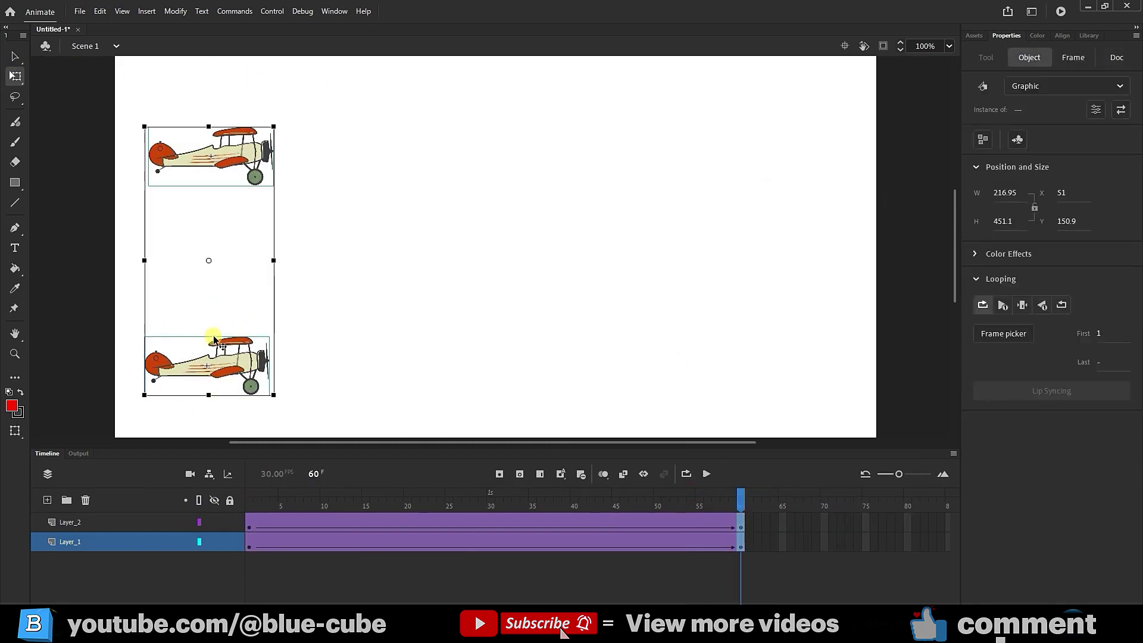
left_click_drag(221, 352, 795, 384)
left_click_drag(753, 510, 261, 512)
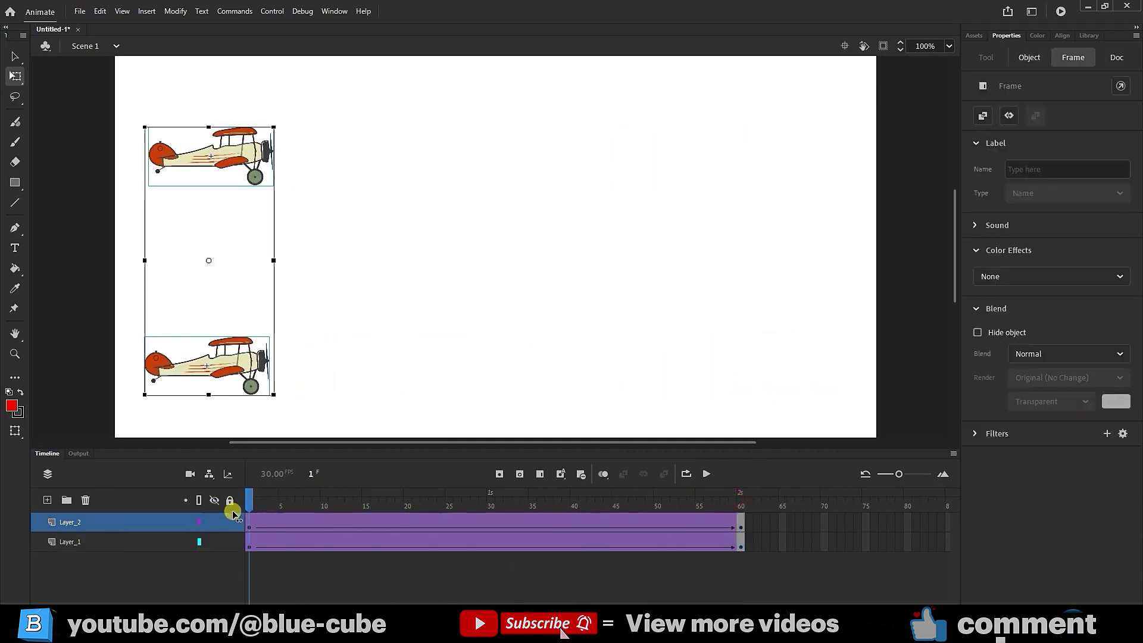
left_click(706, 474)
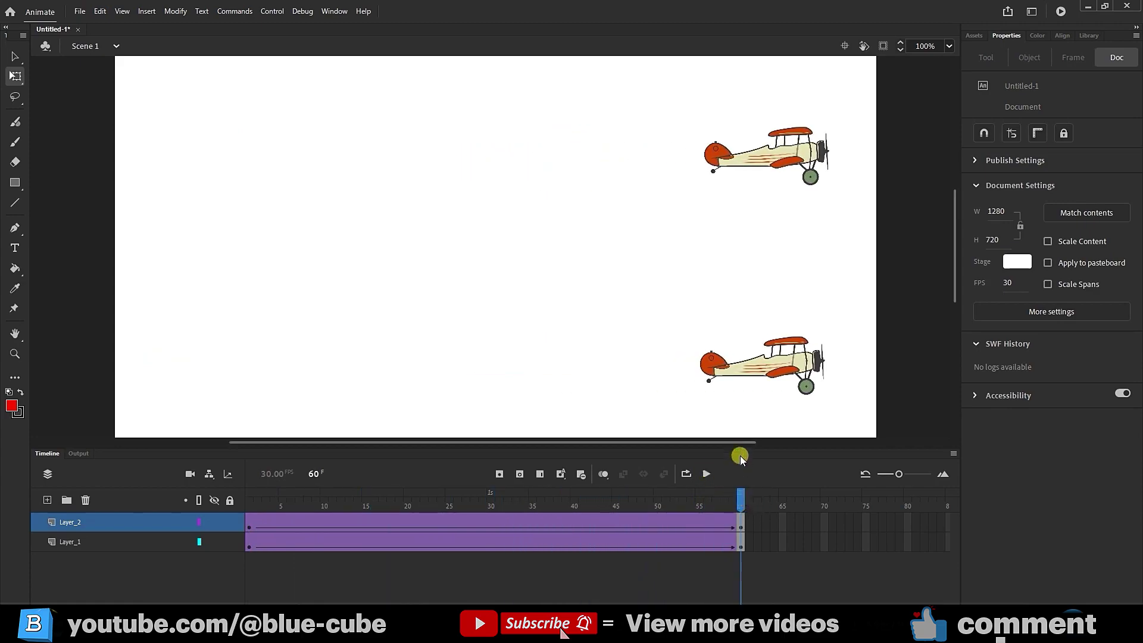
At frame 1, select the top biplane and view its tween's Frame settings (Classic Ease 0)
left_click_drag(743, 503, 214, 503)
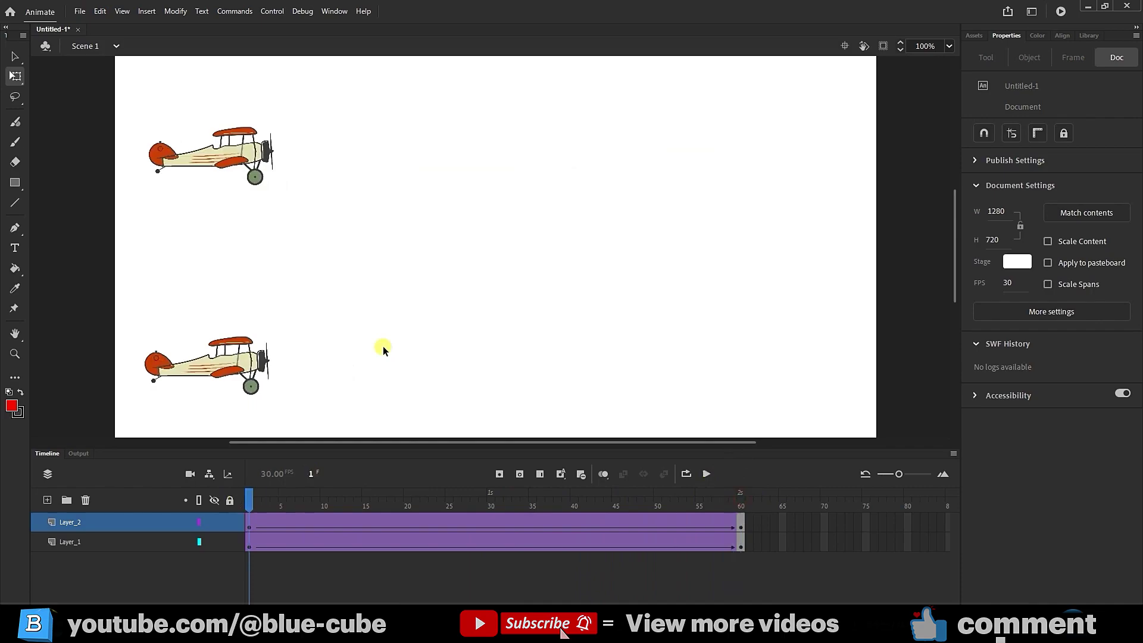
left_click(241, 154)
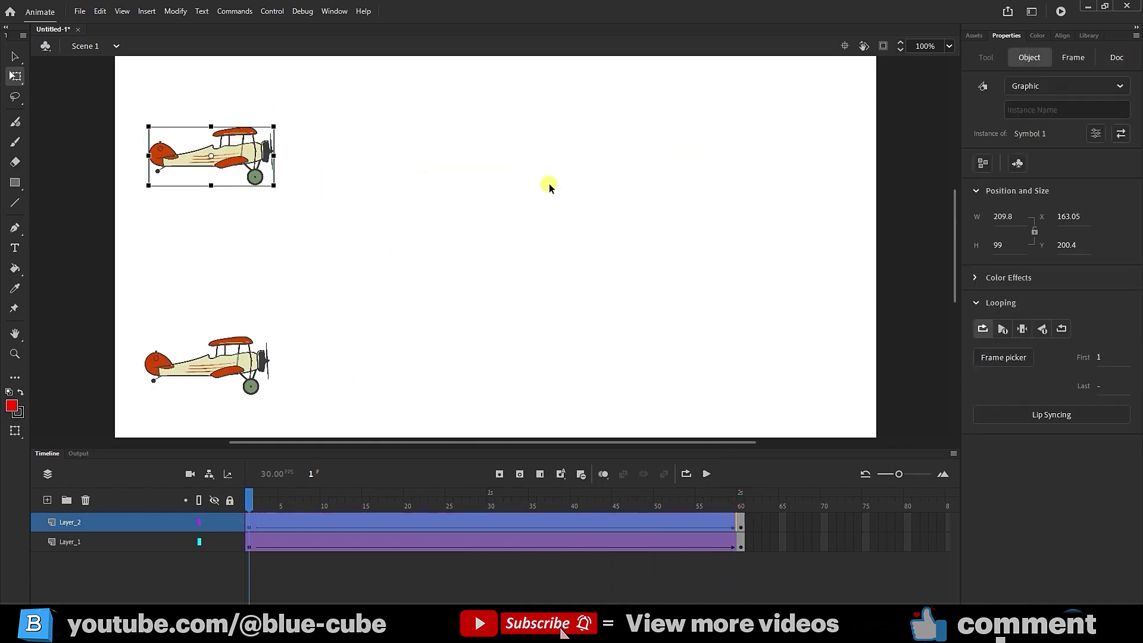
left_click(1067, 56)
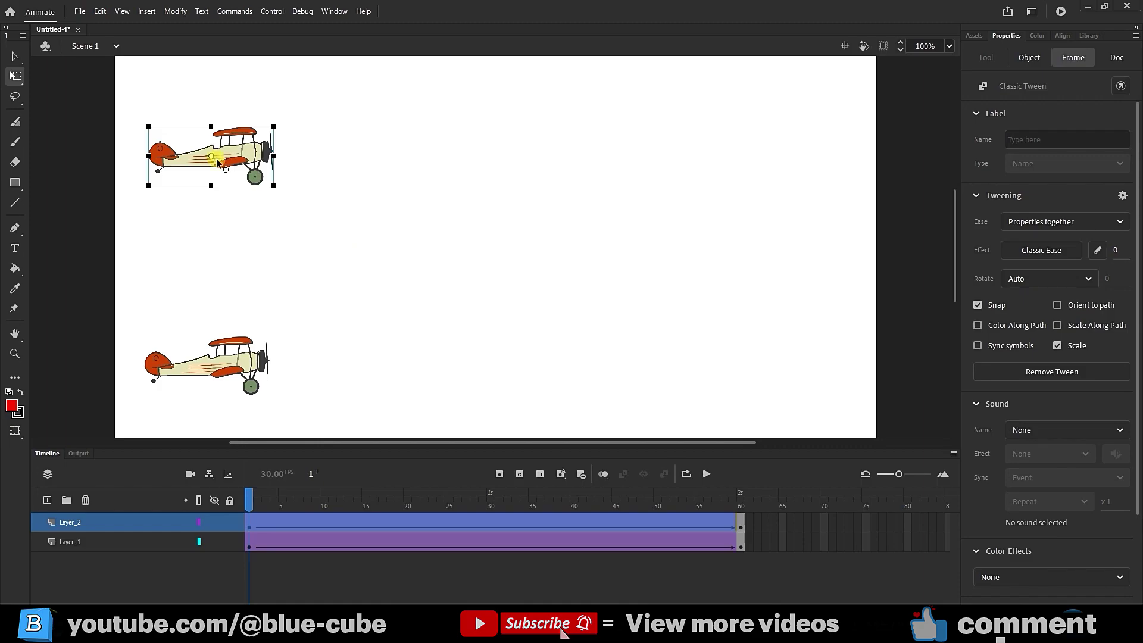
left_click(1029, 57)
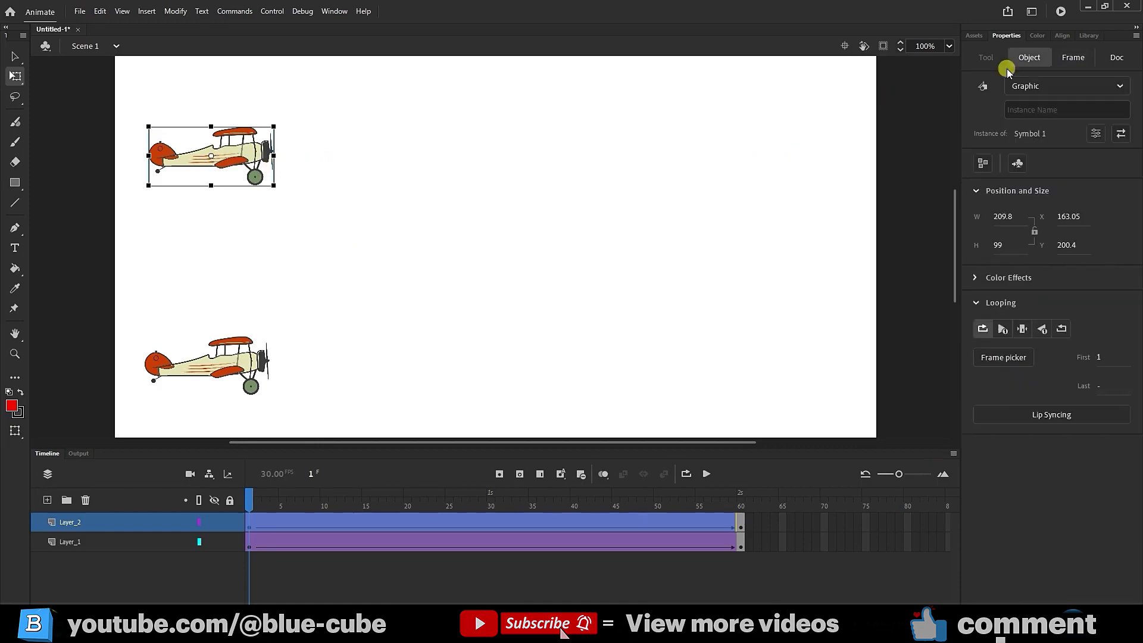
left_click(1070, 58)
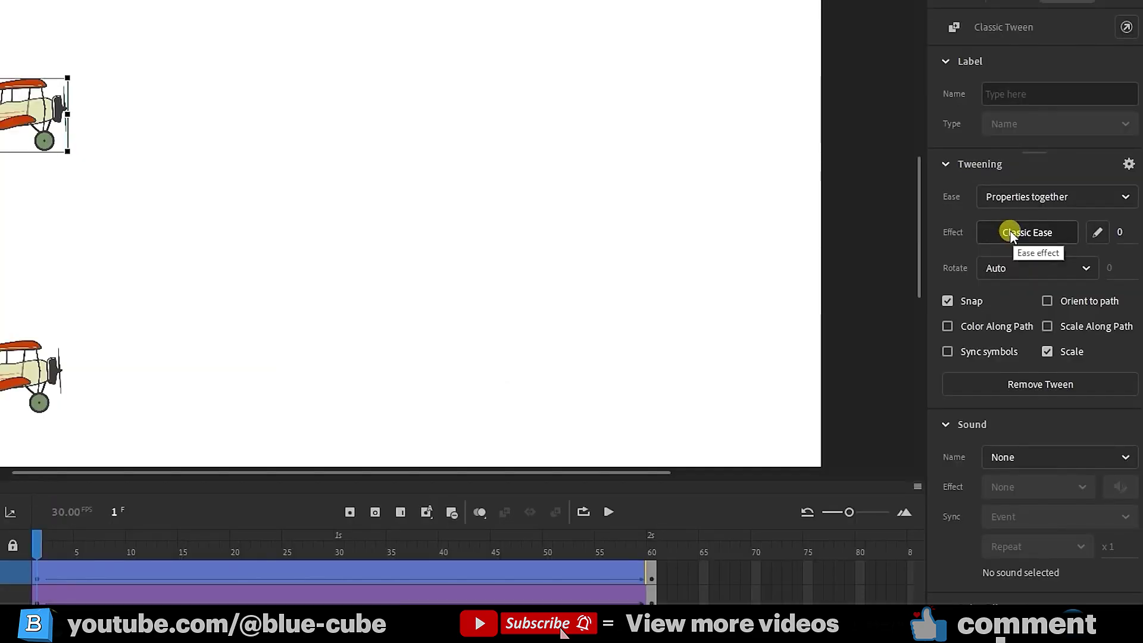
Browse the ease-in and ease-out presets and preview the Ease In Quint curve
left_click(1009, 233)
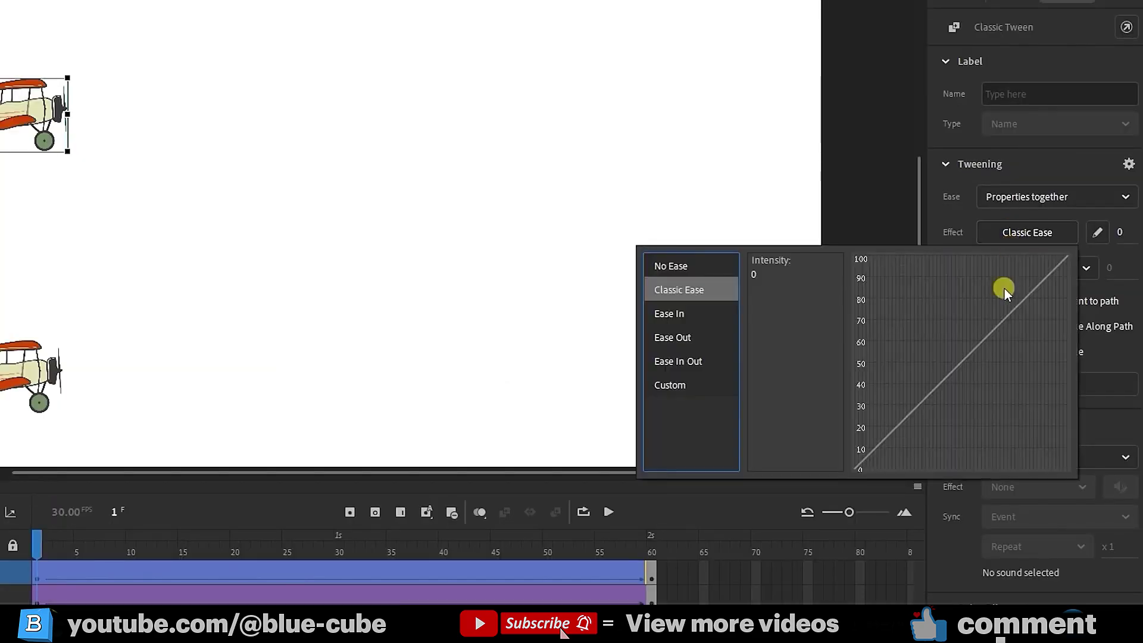
left_click(677, 312)
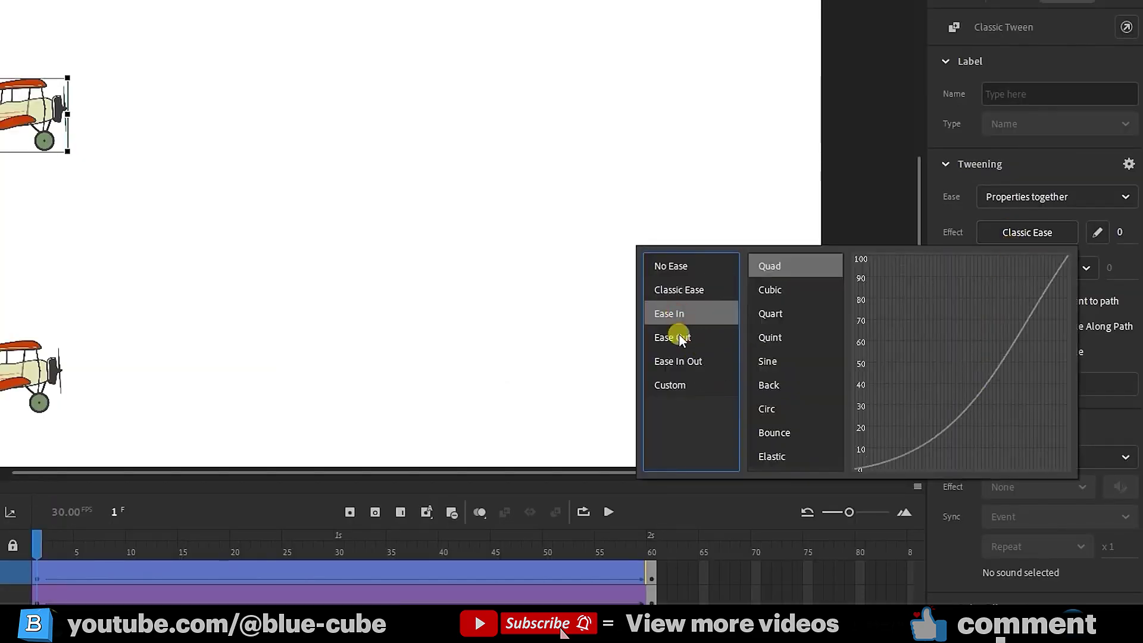
left_click(676, 337)
left_click(677, 312)
left_click(785, 337)
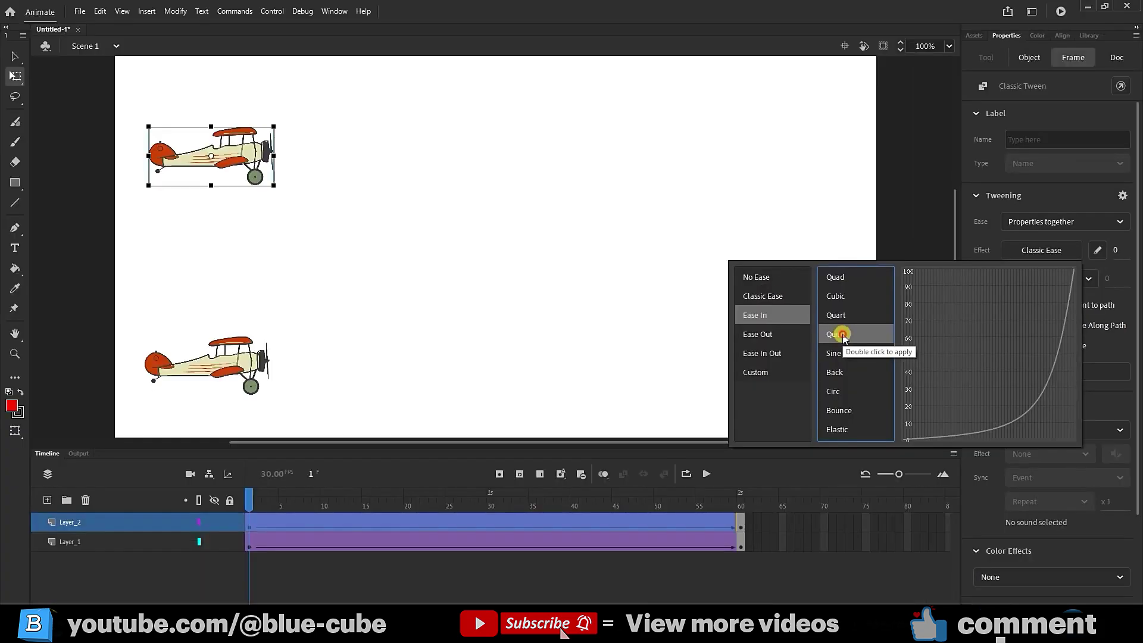
Apply Quint Ease-In to the top tween, play and scrub it, then reselect the top plane at frame 1
double_click(779, 338)
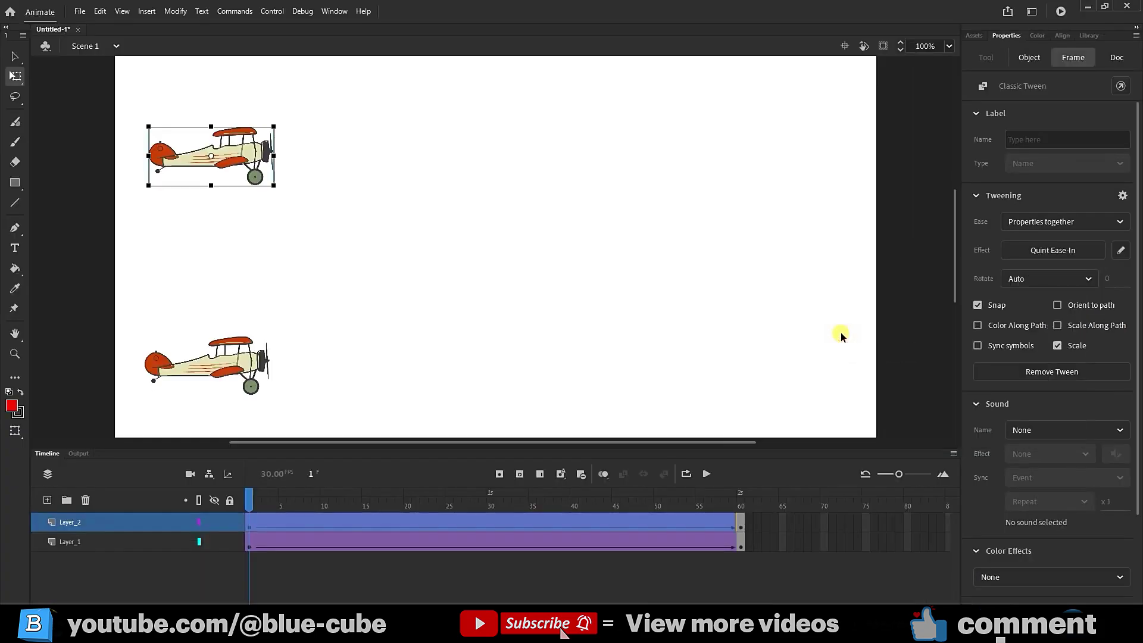
left_click(705, 475)
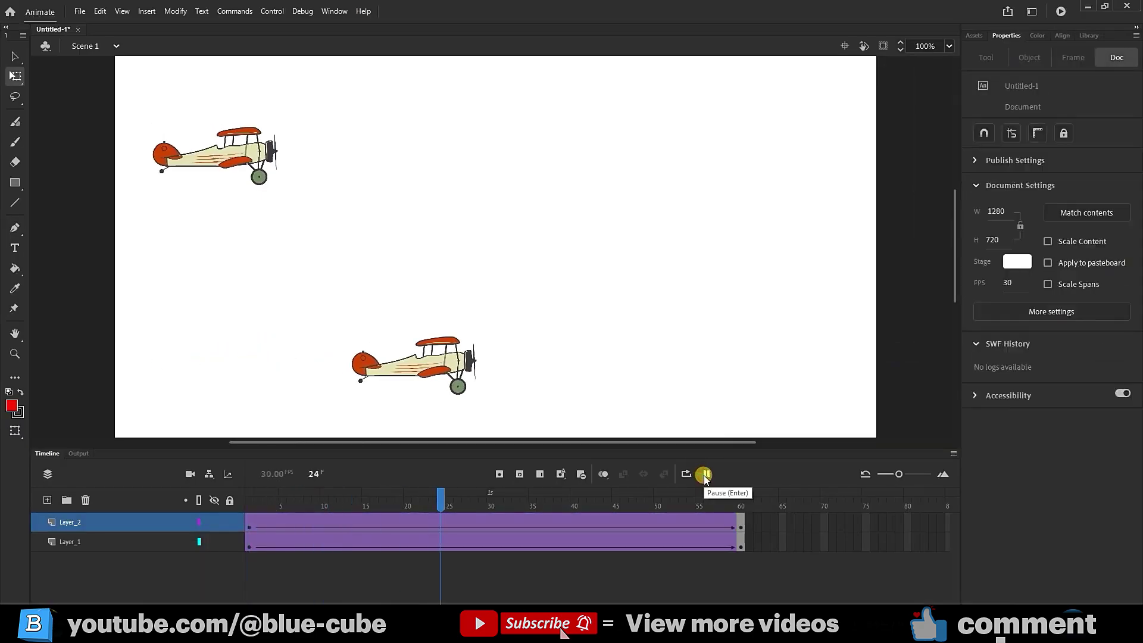
left_click_drag(333, 500, 729, 528)
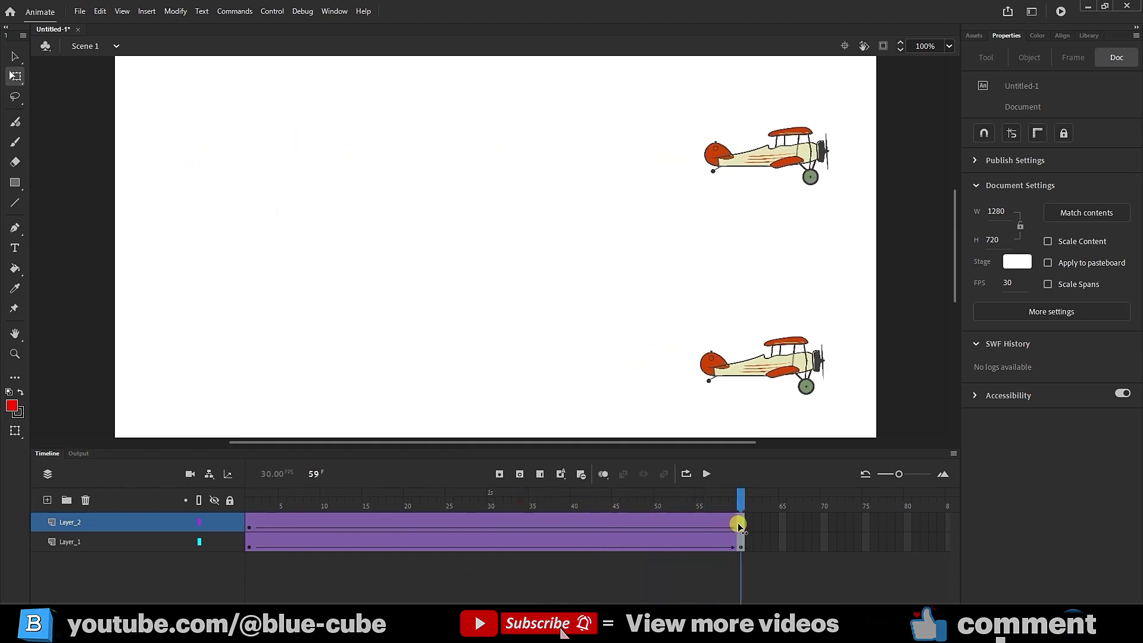
left_click(738, 525)
left_click_drag(745, 502, 205, 511)
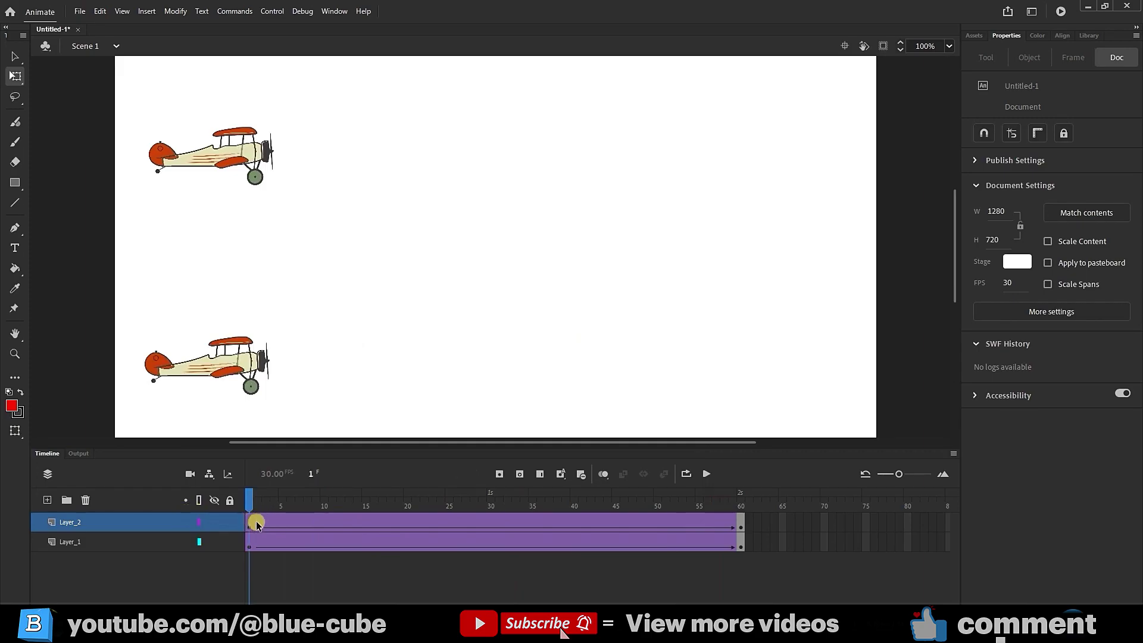
left_click_drag(341, 93, 113, 199)
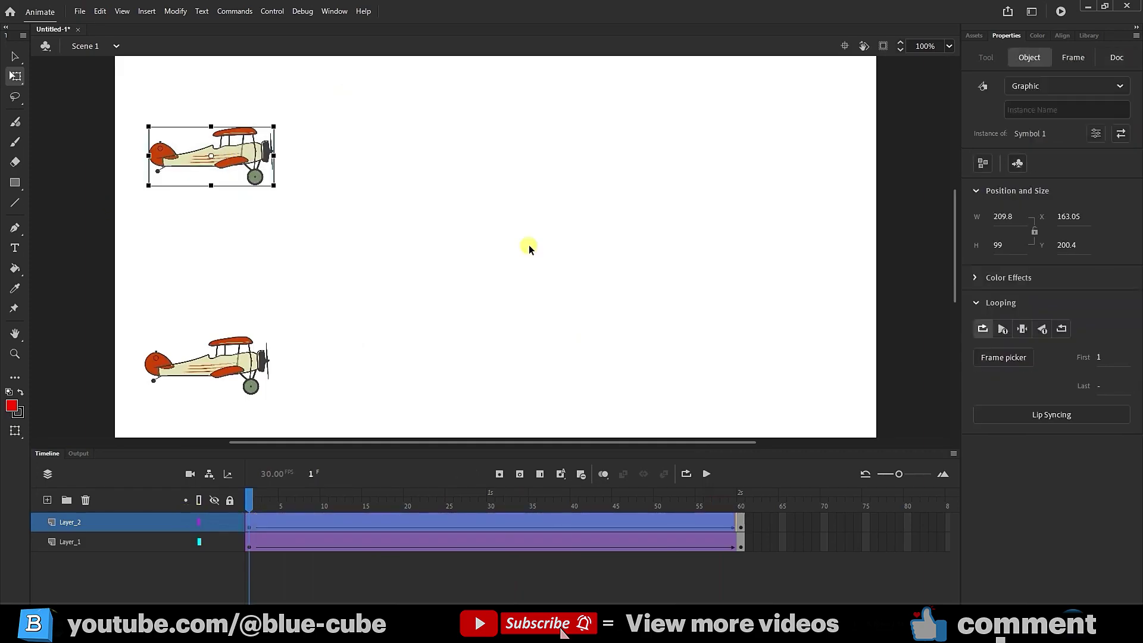
Switch the top plane's tween ease to Quint Ease-Out and play it through to frame 60
left_click(1074, 57)
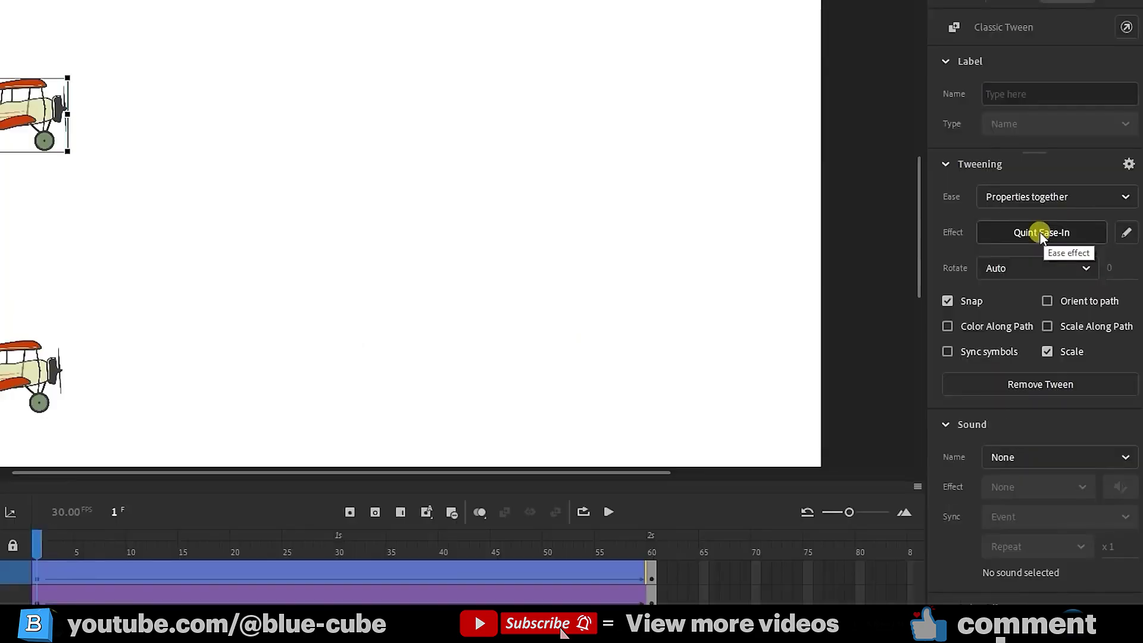
left_click(1036, 234)
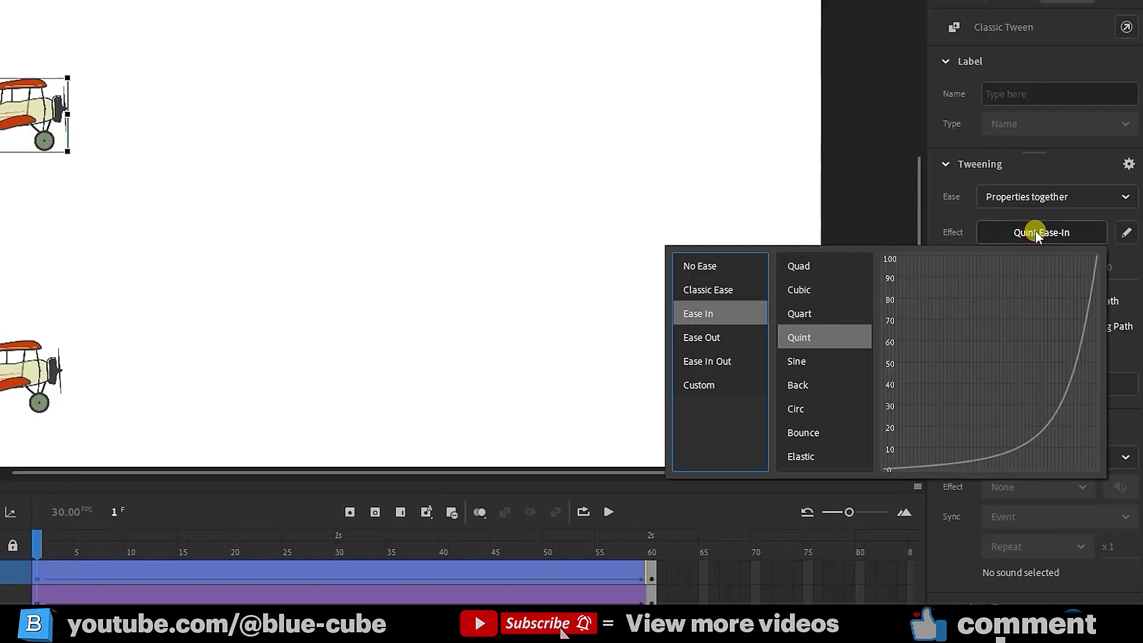
left_click(710, 334)
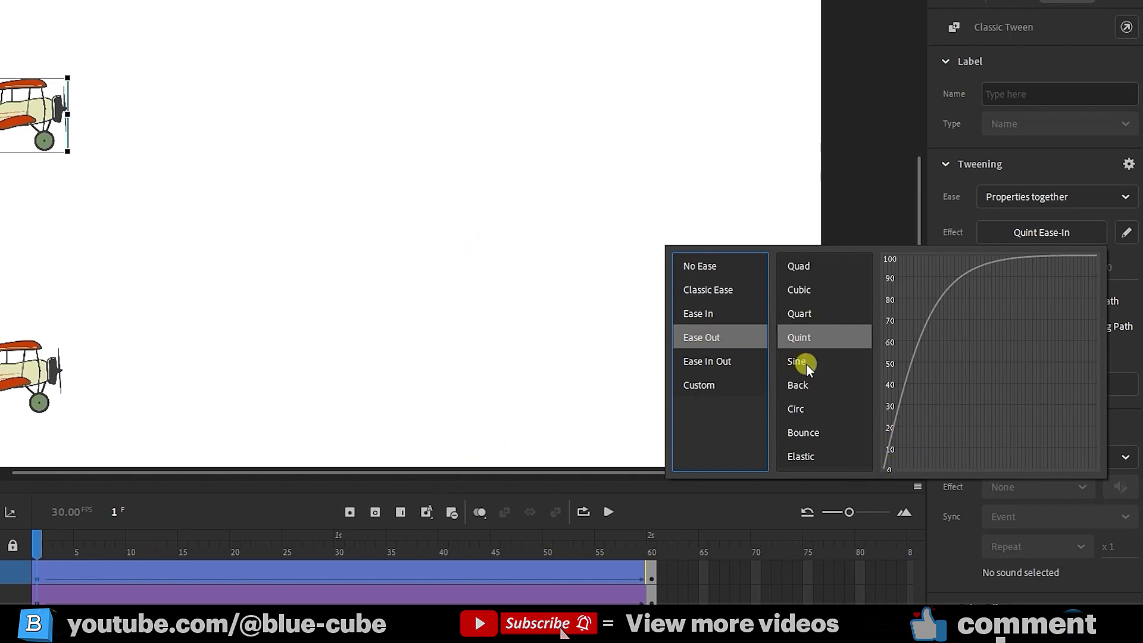
double_click(802, 337)
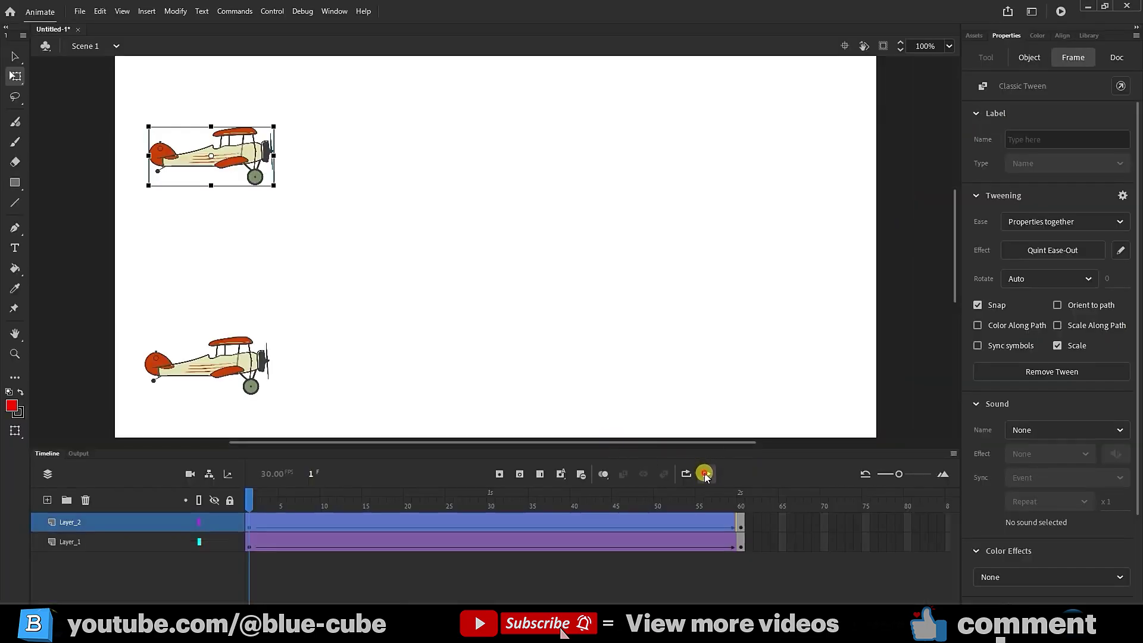
left_click(704, 474)
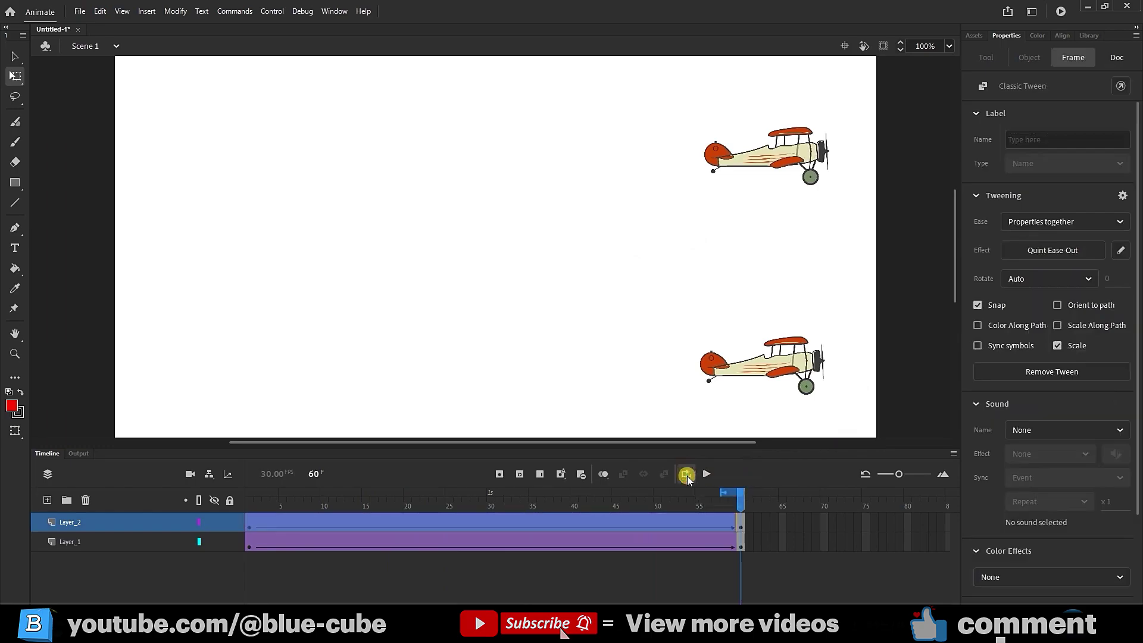
Loop playback over frames 1–60 to watch both biplanes fly, then rewind to frame 1
left_click_drag(721, 493, 249, 493)
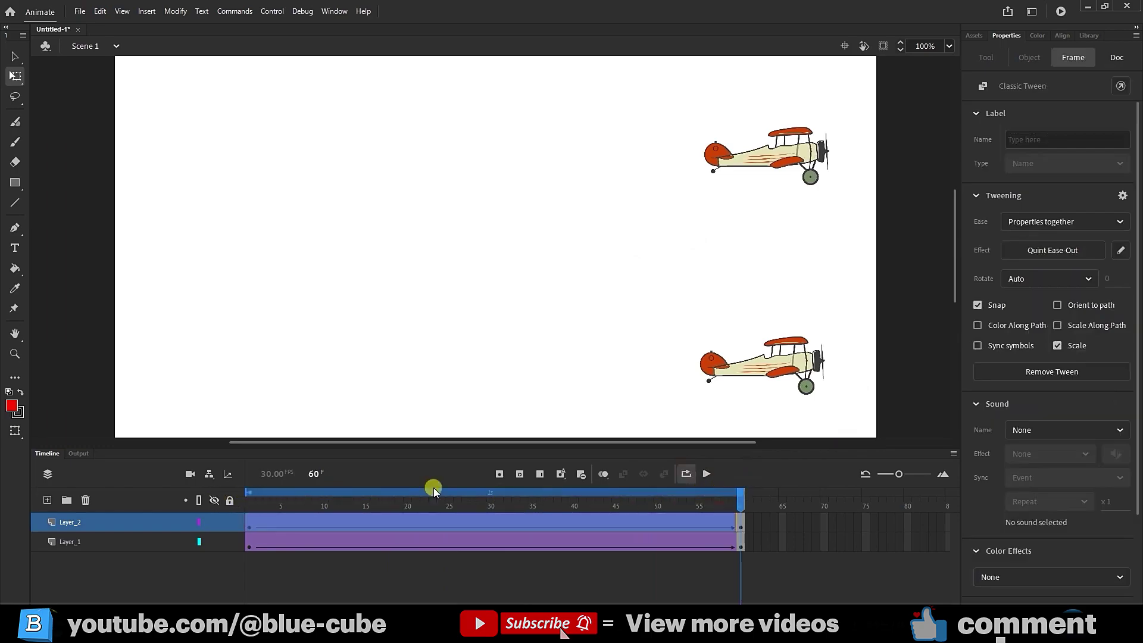
left_click(705, 474)
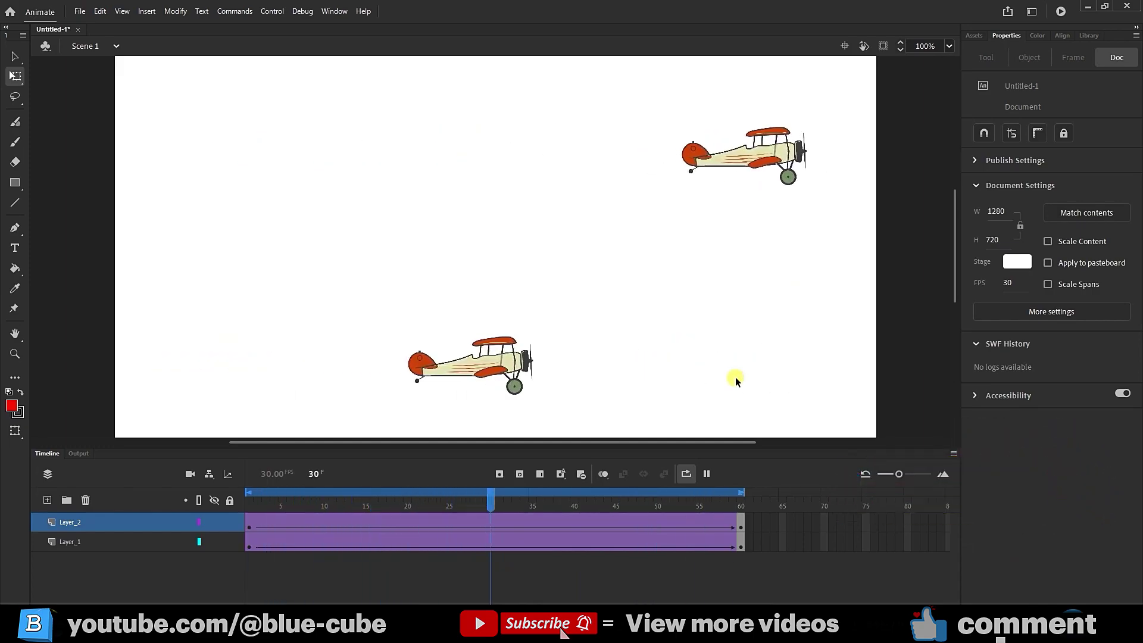
left_click(704, 475)
left_click_drag(660, 496, 248, 522)
Preview the Ease In Out Quint S-curve and No Ease presets on the top tween
left_click(1074, 58)
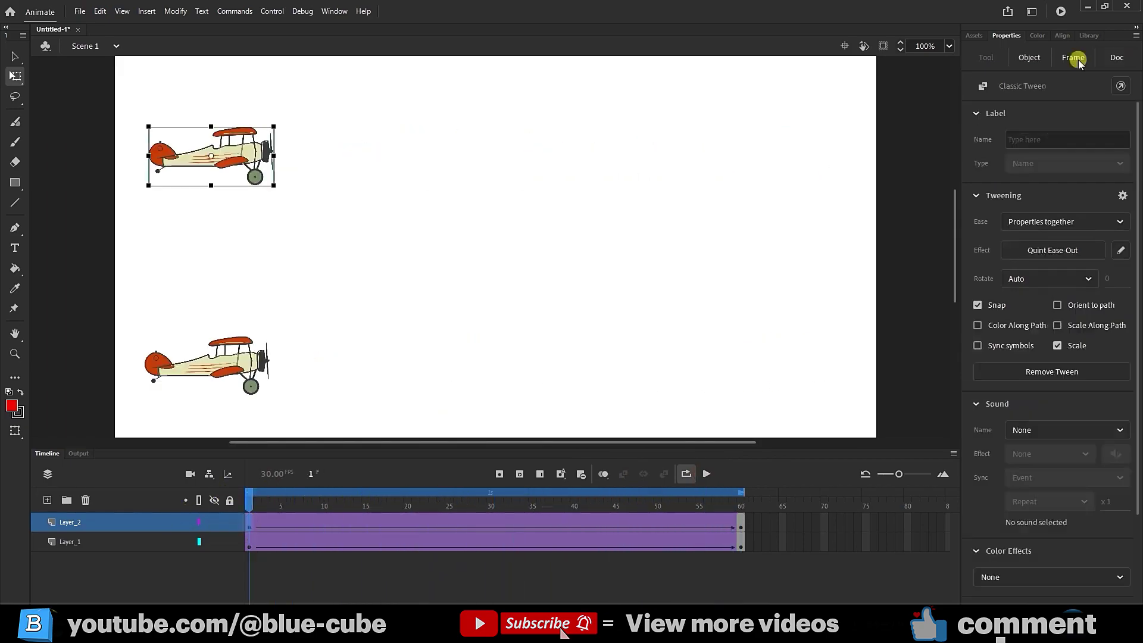
left_click(1014, 262)
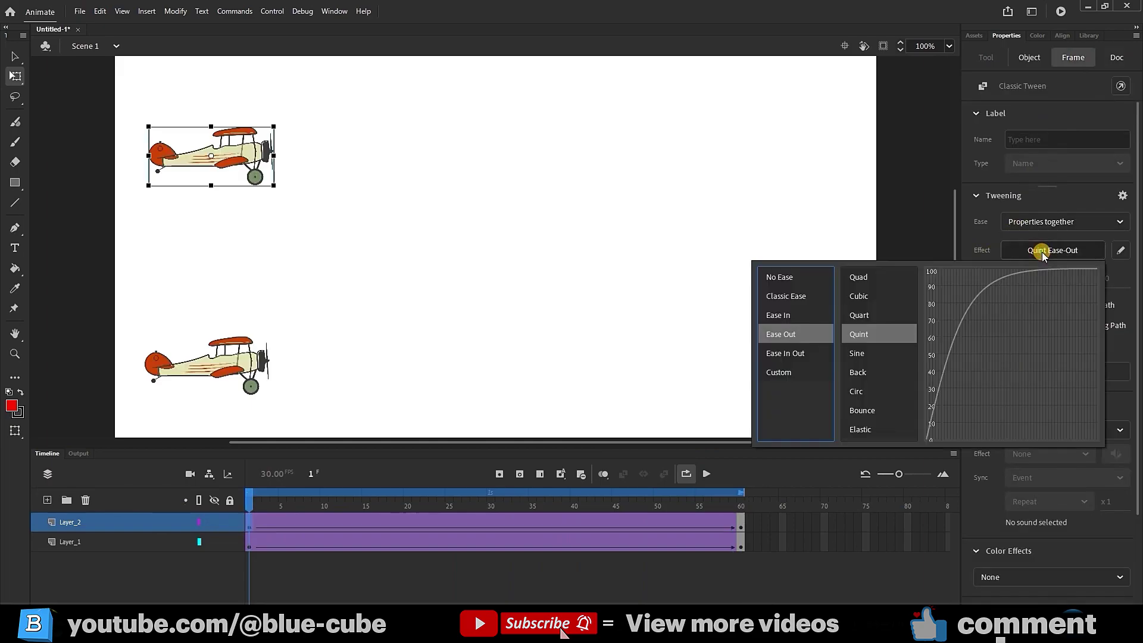
left_click(777, 356)
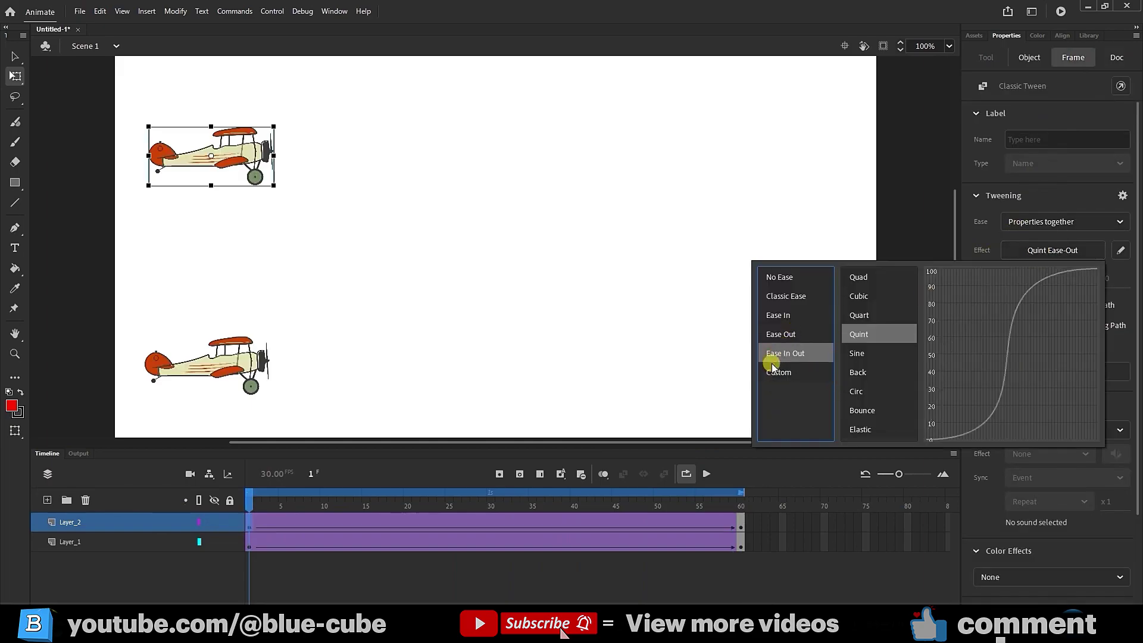
left_click(858, 334)
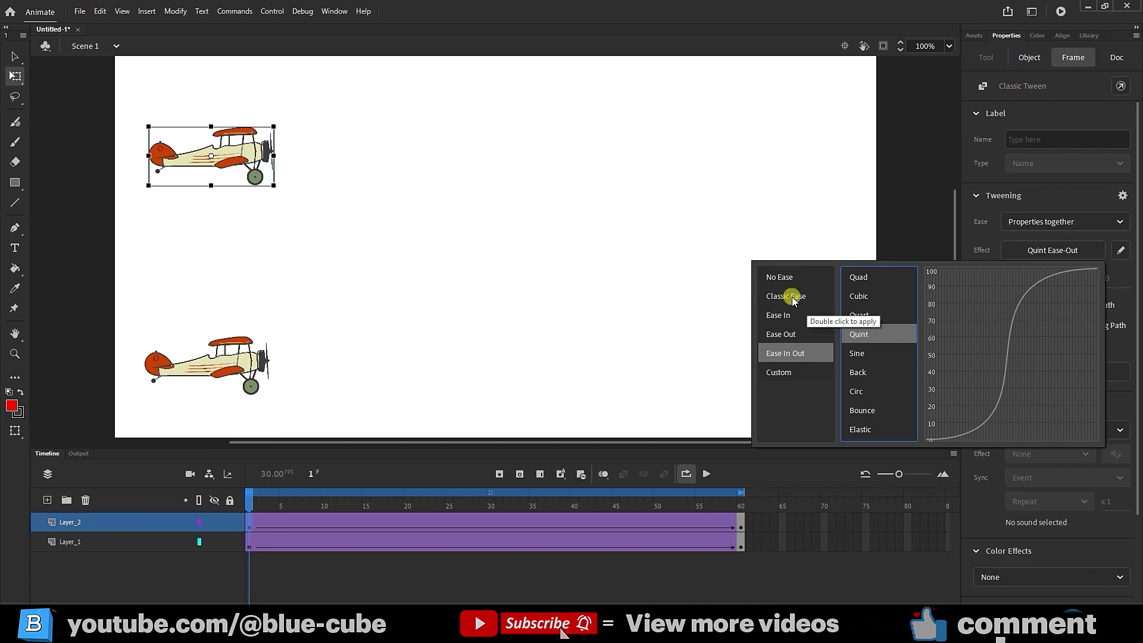
left_click(782, 278)
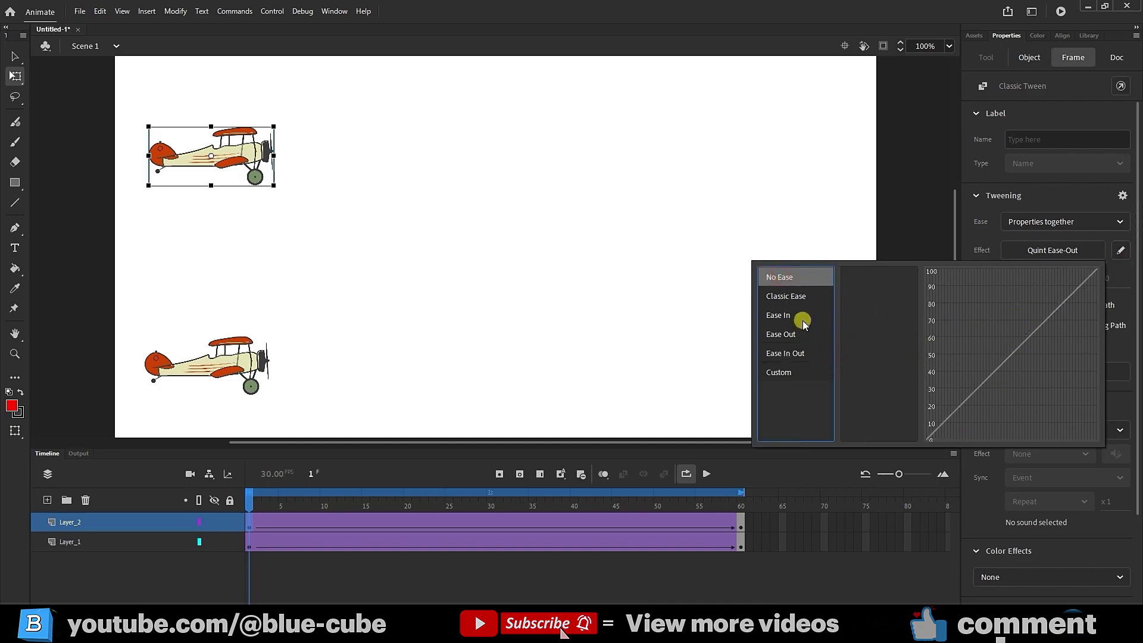
left_click_drag(251, 509, 87, 503)
Apply No Ease to the top tween and scrub to check the linear motion
left_click(955, 312)
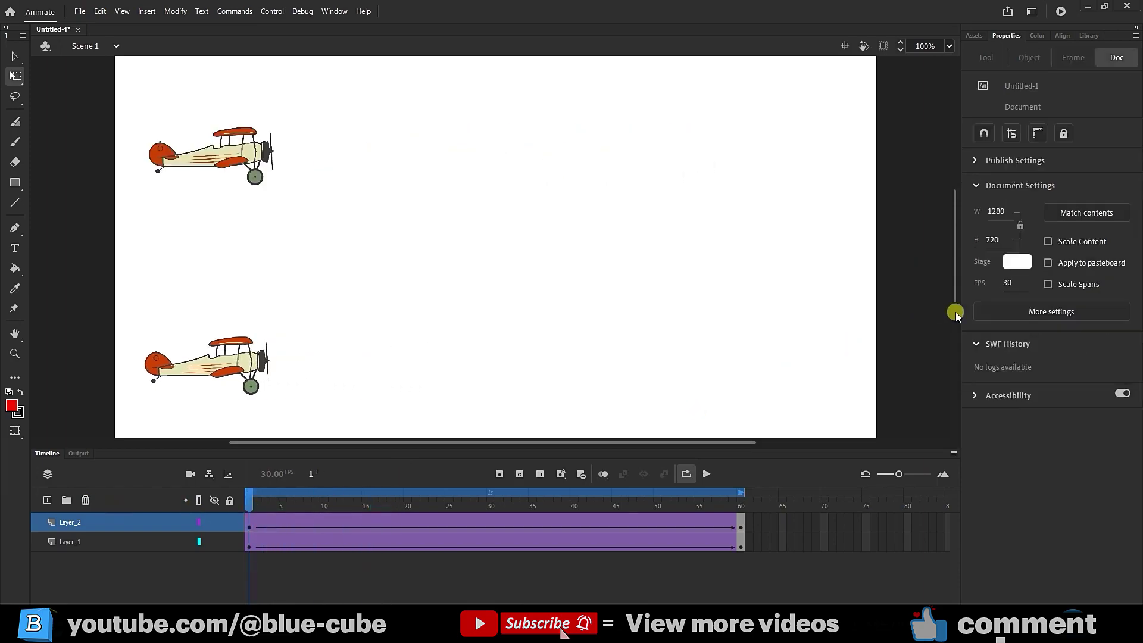
left_click(251, 523)
left_click(1043, 244)
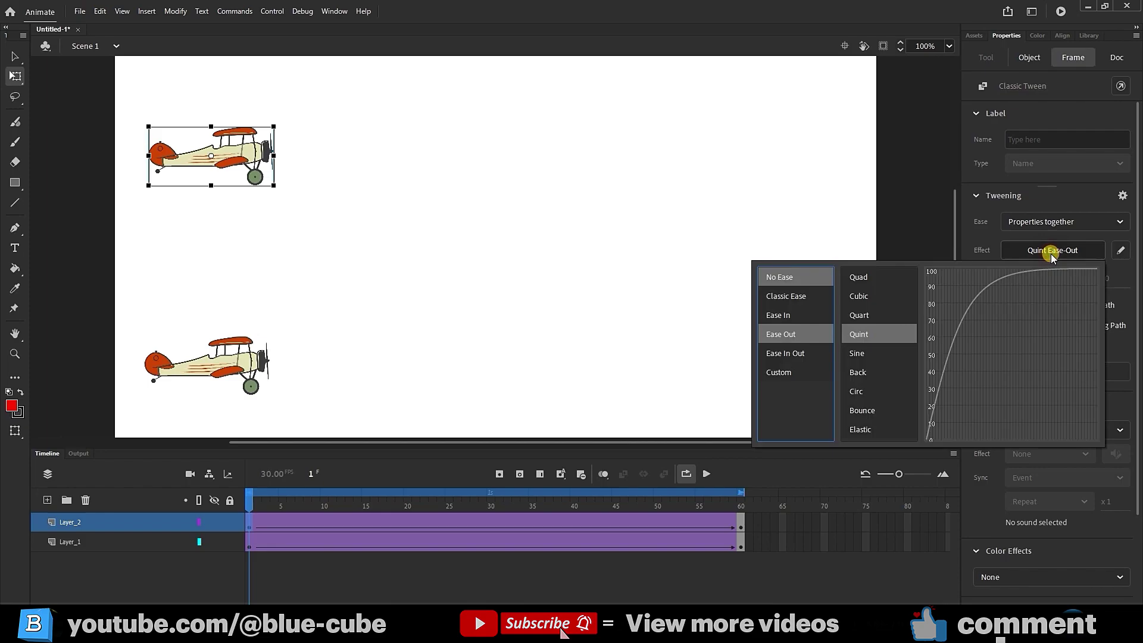
double_click(780, 279)
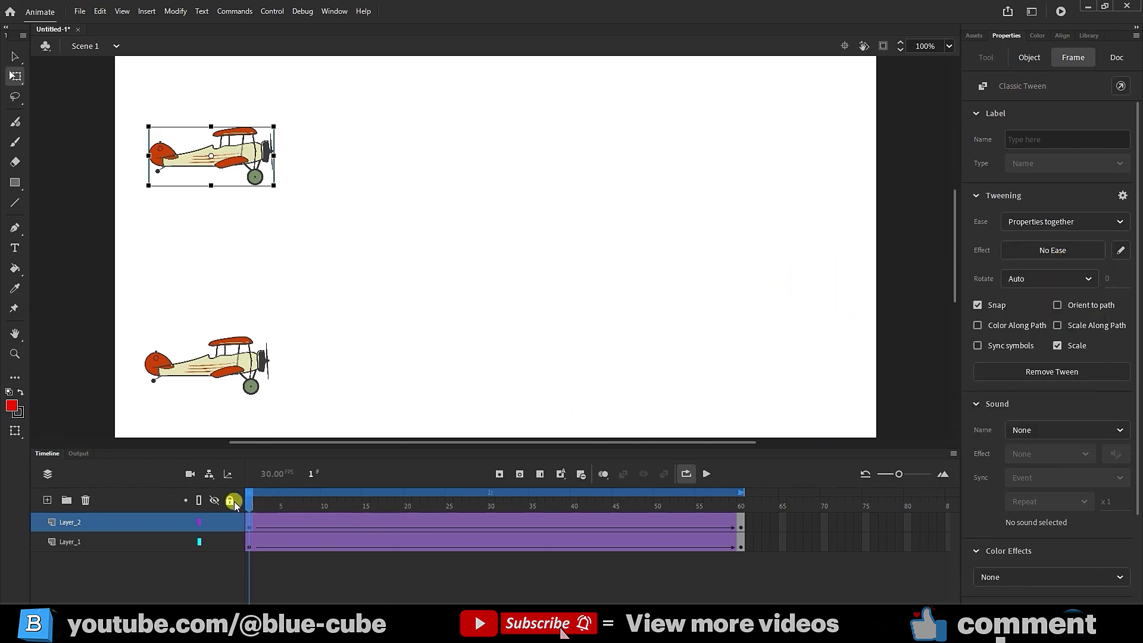
left_click_drag(249, 505, 226, 492)
left_click(403, 296)
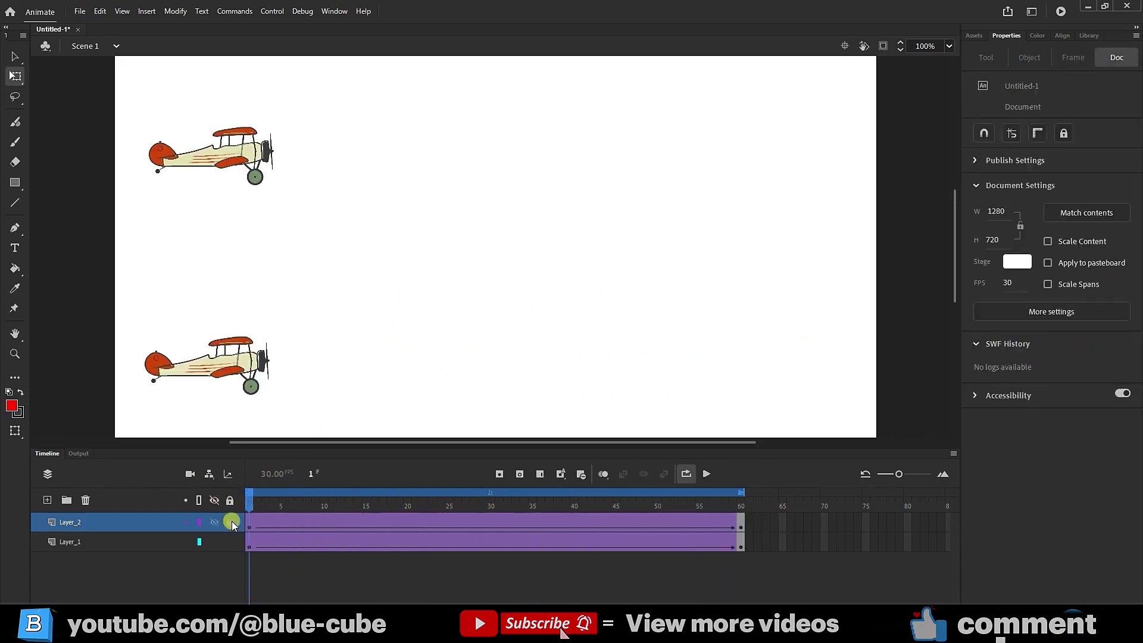
left_click(251, 522)
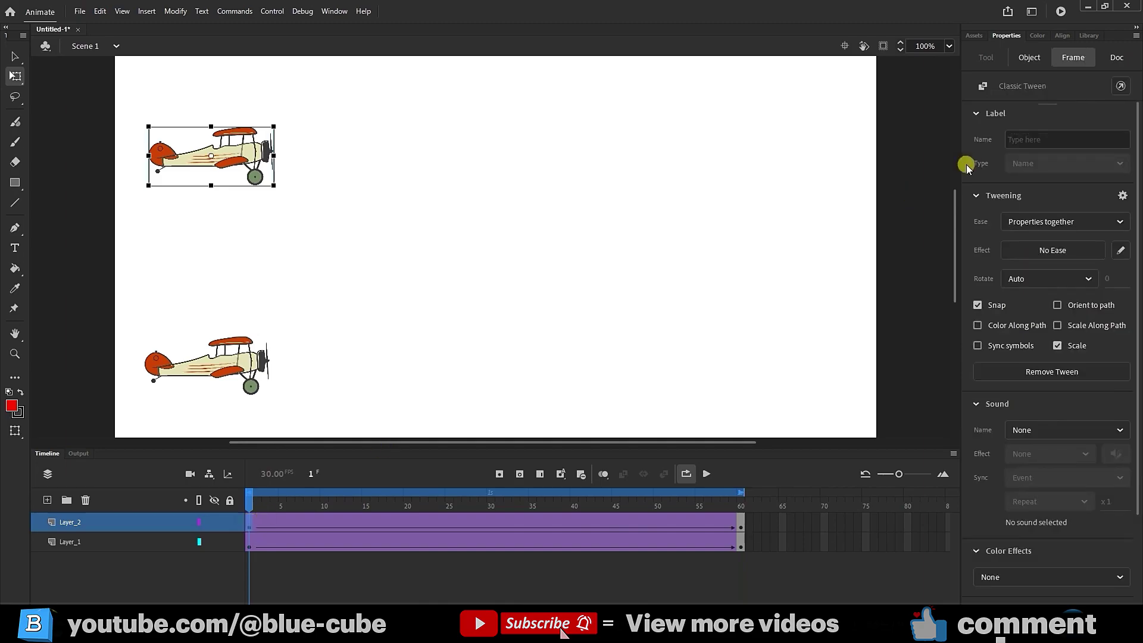
In the Custom Ease editor, drag the curve handles into an S-shaped ease curve
left_click(1089, 53)
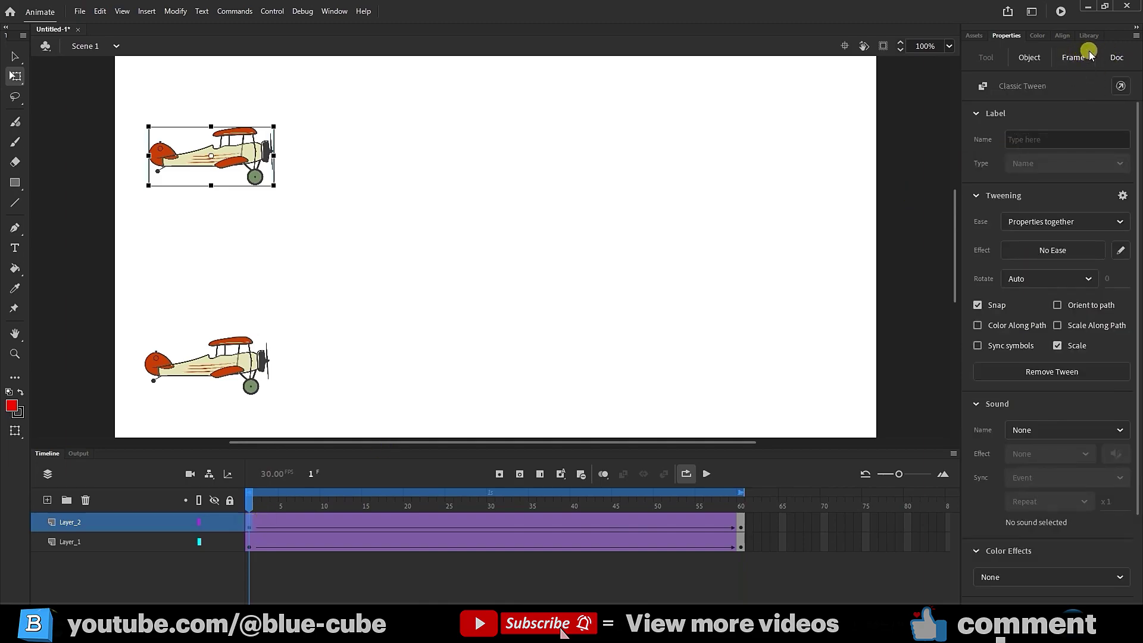
left_click(1120, 250)
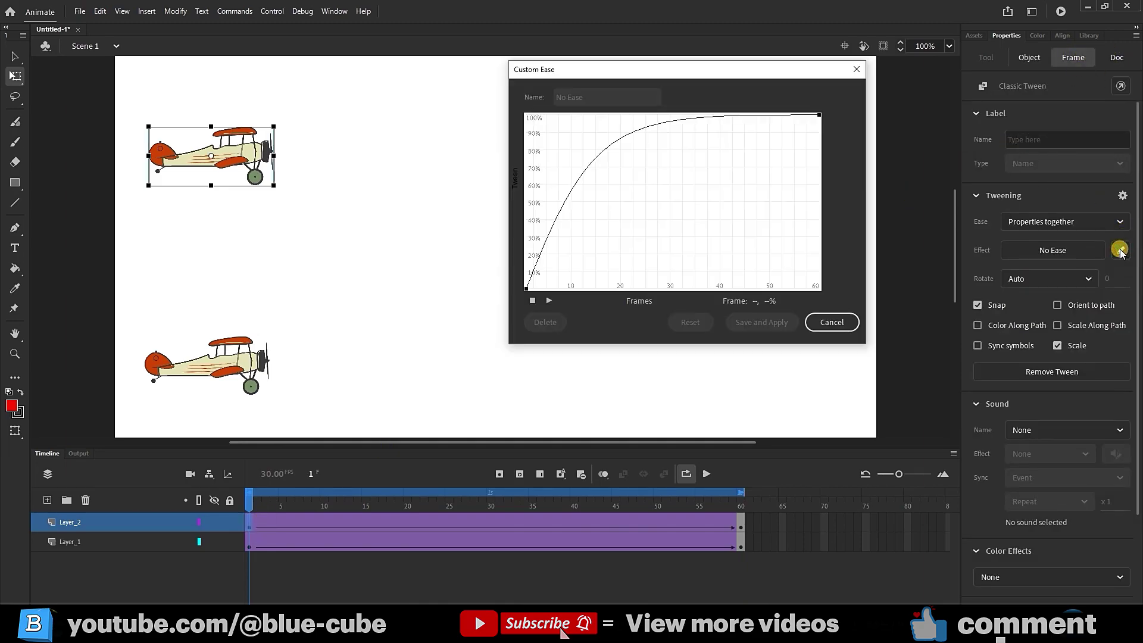
left_click_drag(641, 77, 671, 129)
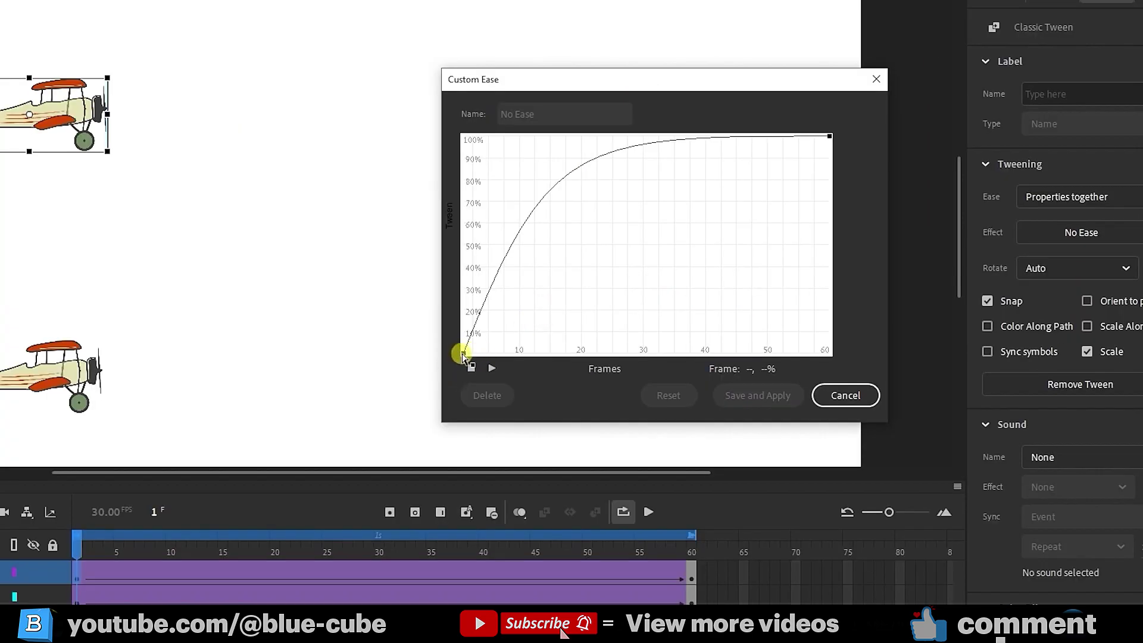
left_click_drag(463, 355, 567, 150)
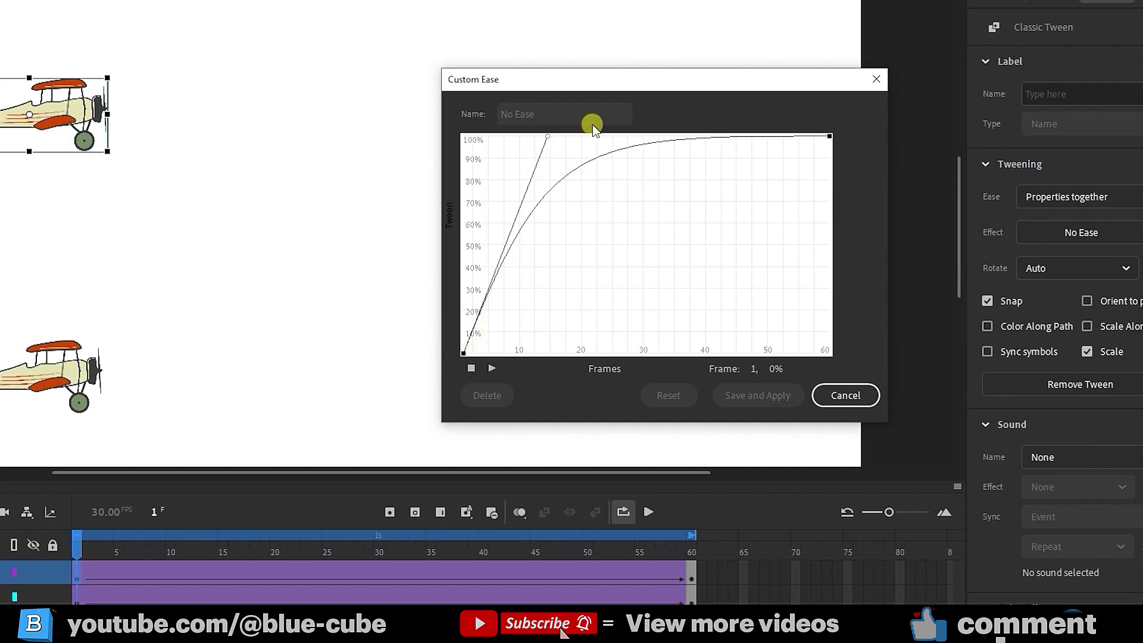
left_click_drag(548, 140, 715, 345)
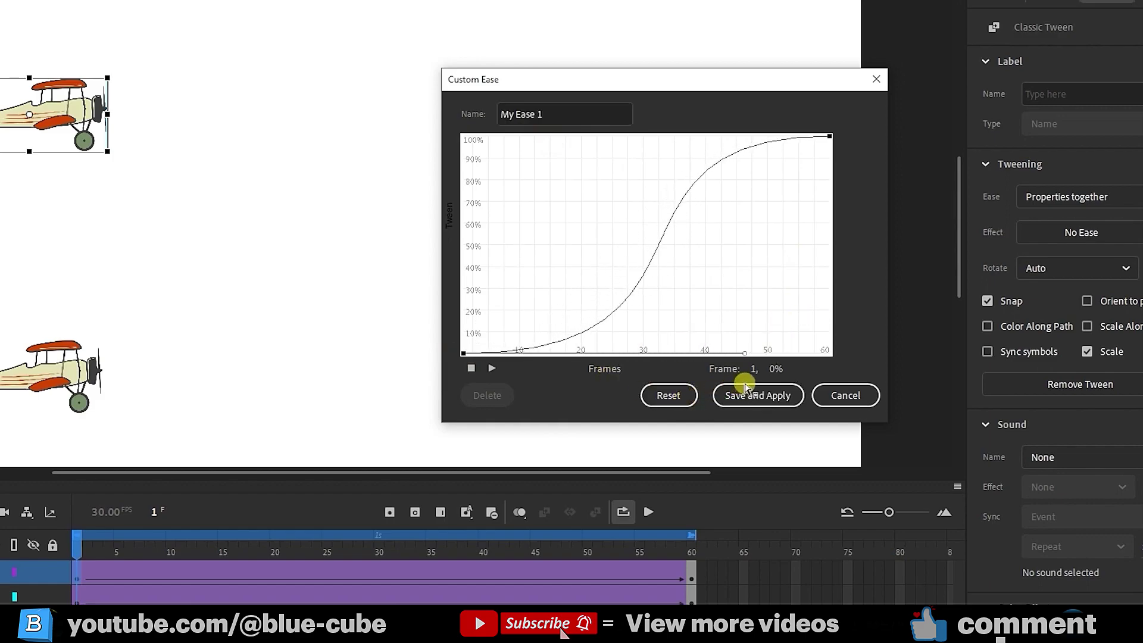
left_click(830, 137)
left_click_drag(578, 136, 534, 137)
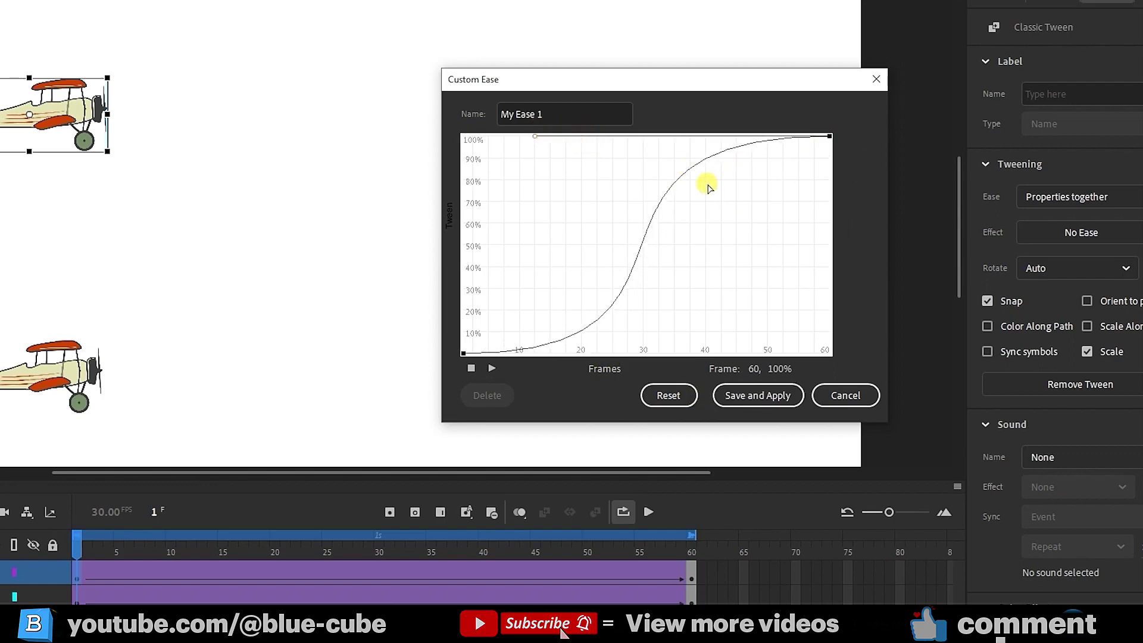
left_click(708, 188)
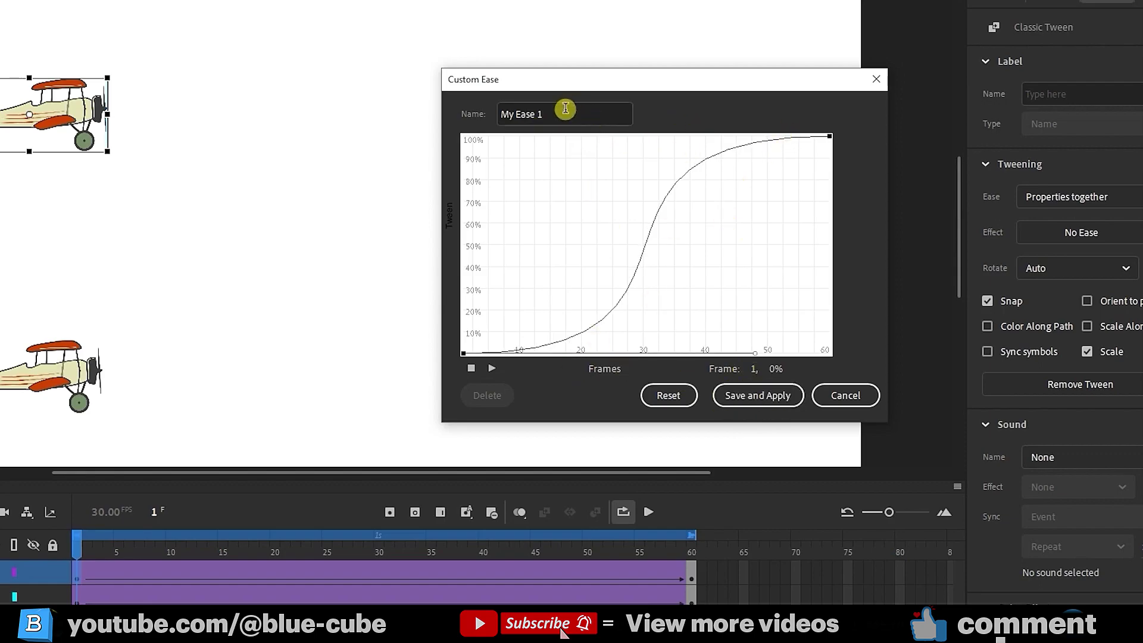
Name the custom ease 'a', then save and apply it to the tween
left_click_drag(549, 115, 442, 119)
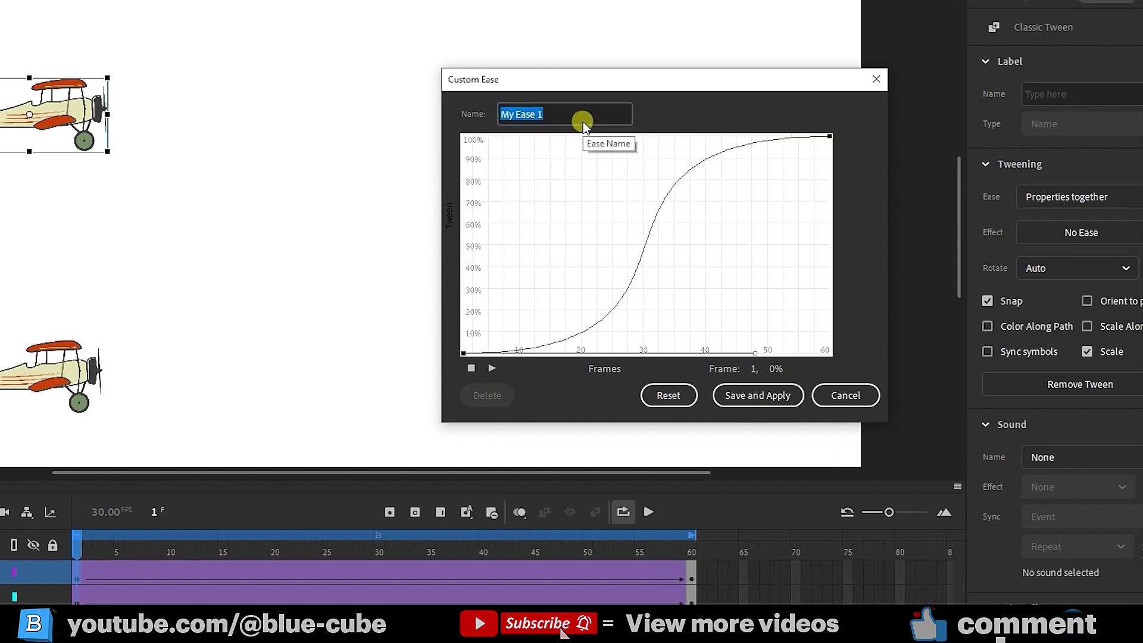
type("arash")
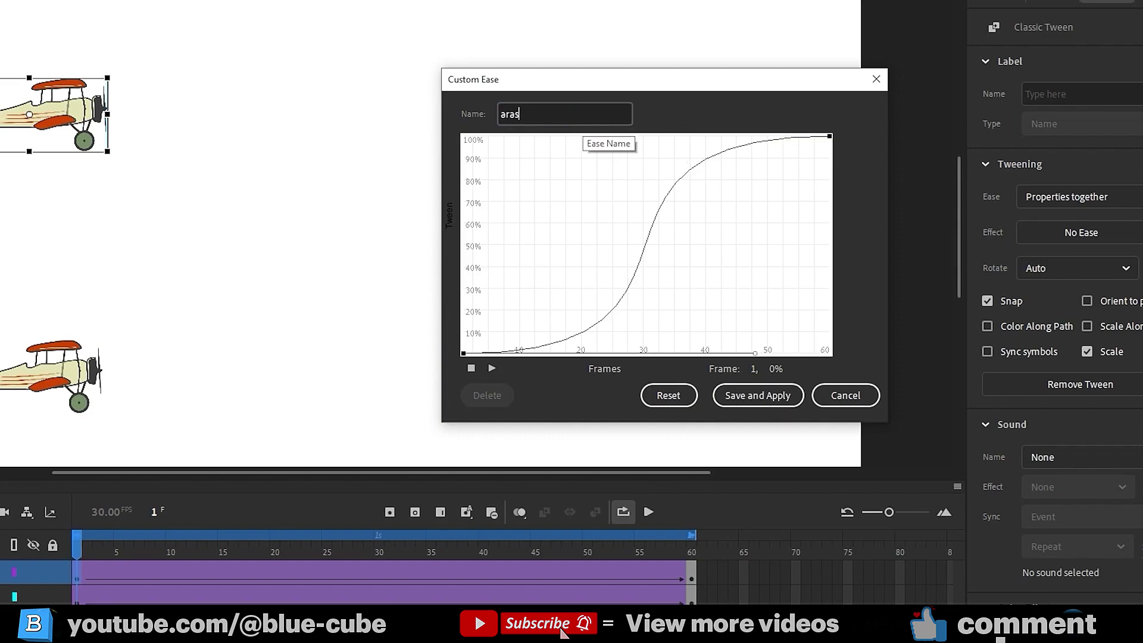
left_click(766, 396)
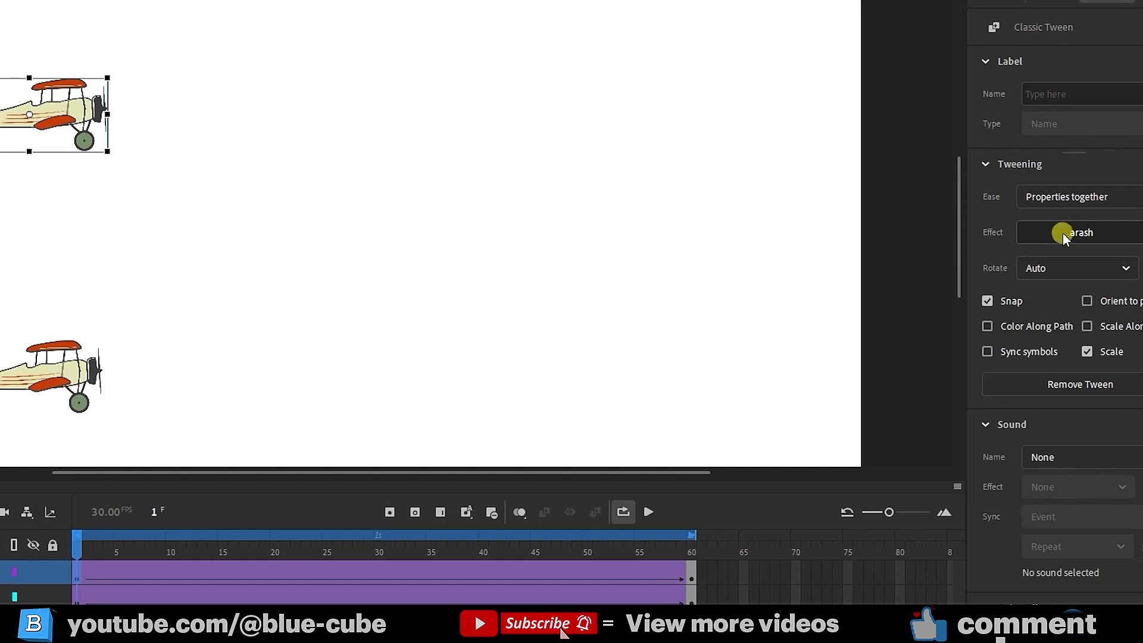
left_click(1064, 233)
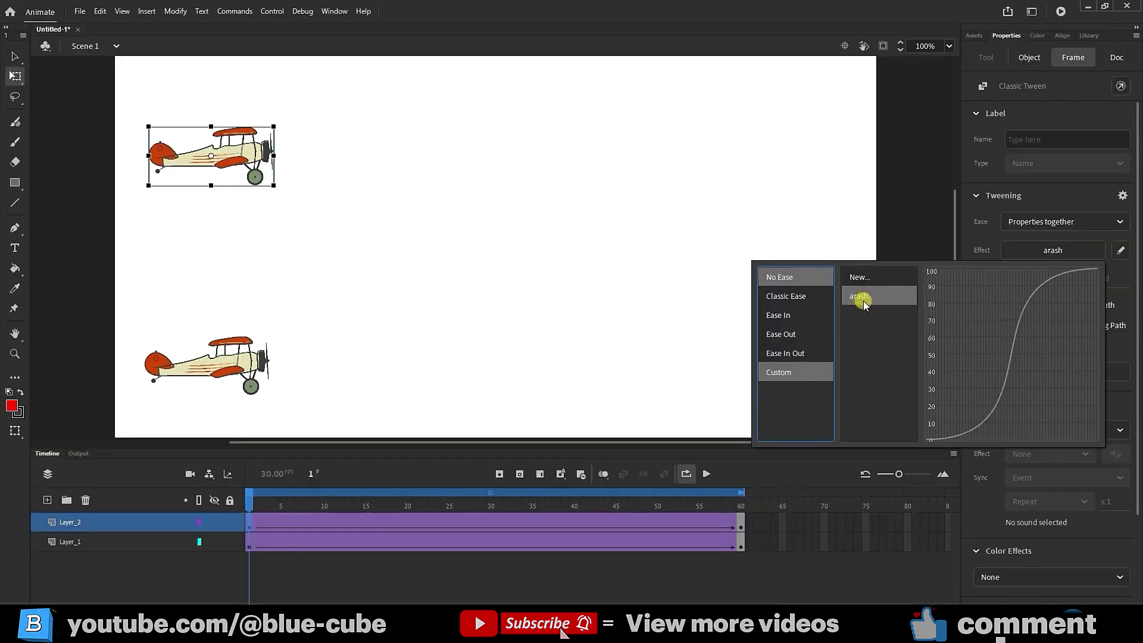
left_click(507, 475)
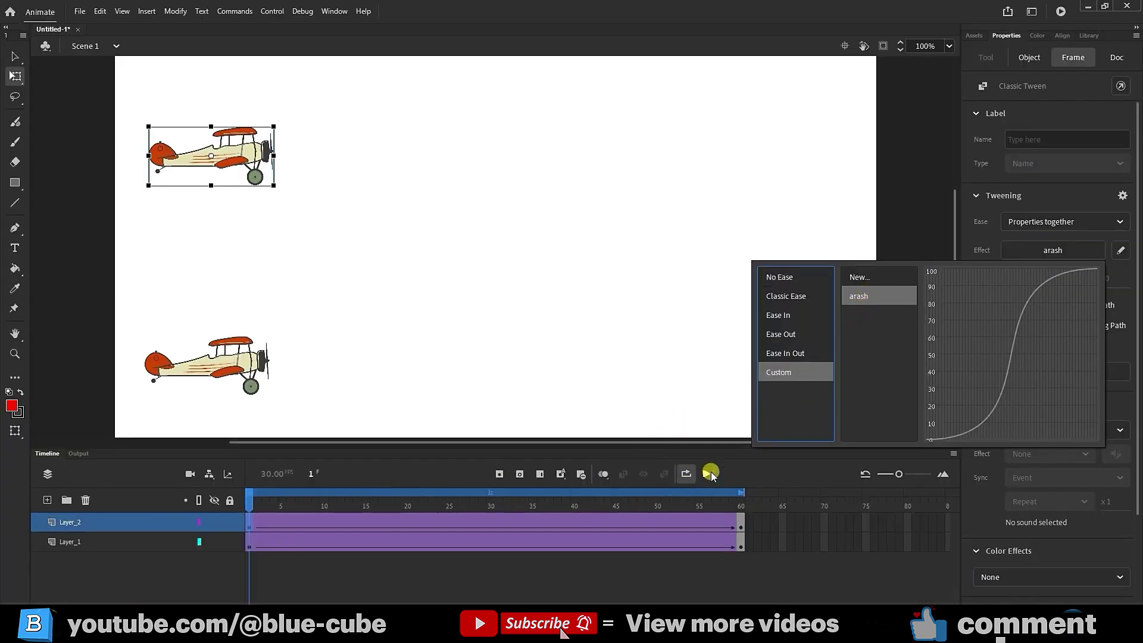
left_click(860, 297)
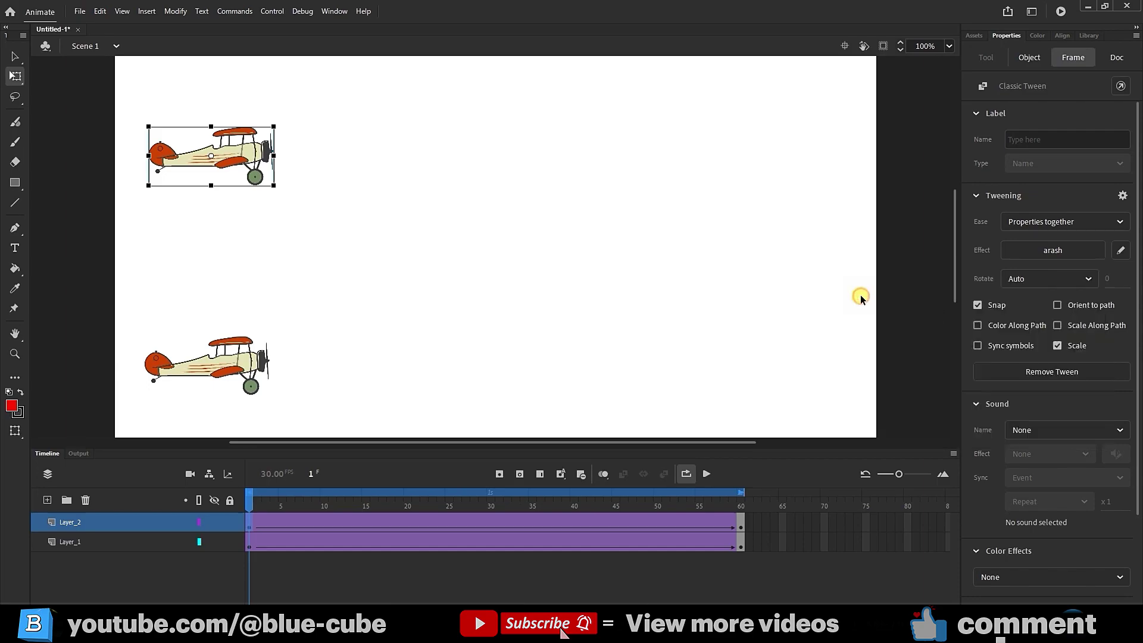
left_click(708, 474)
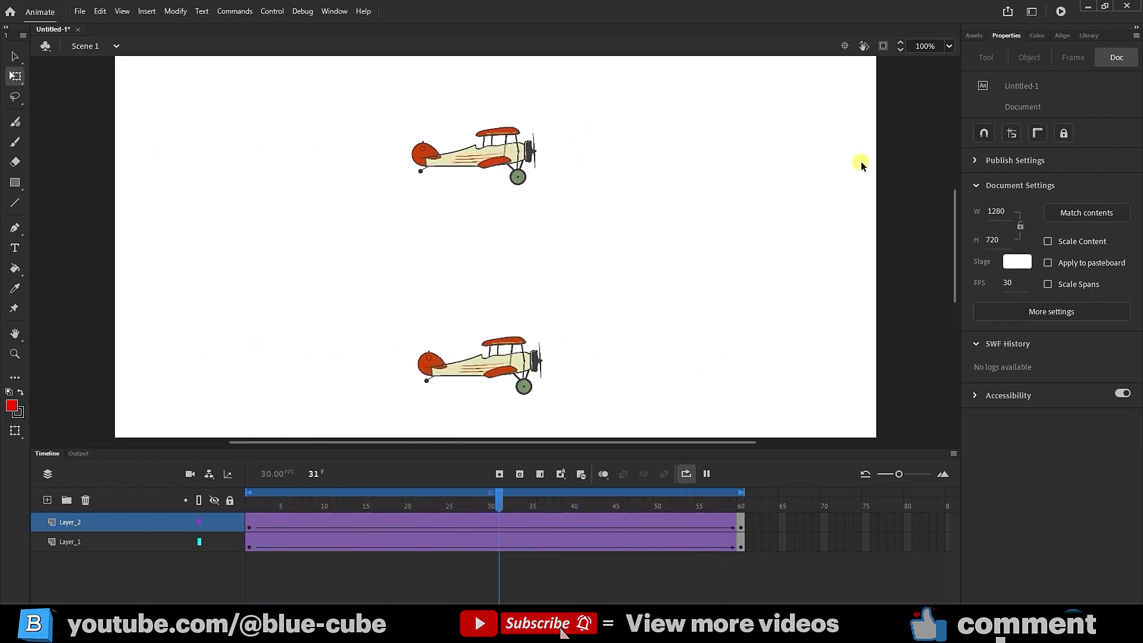
left_click_drag(683, 499, 235, 495)
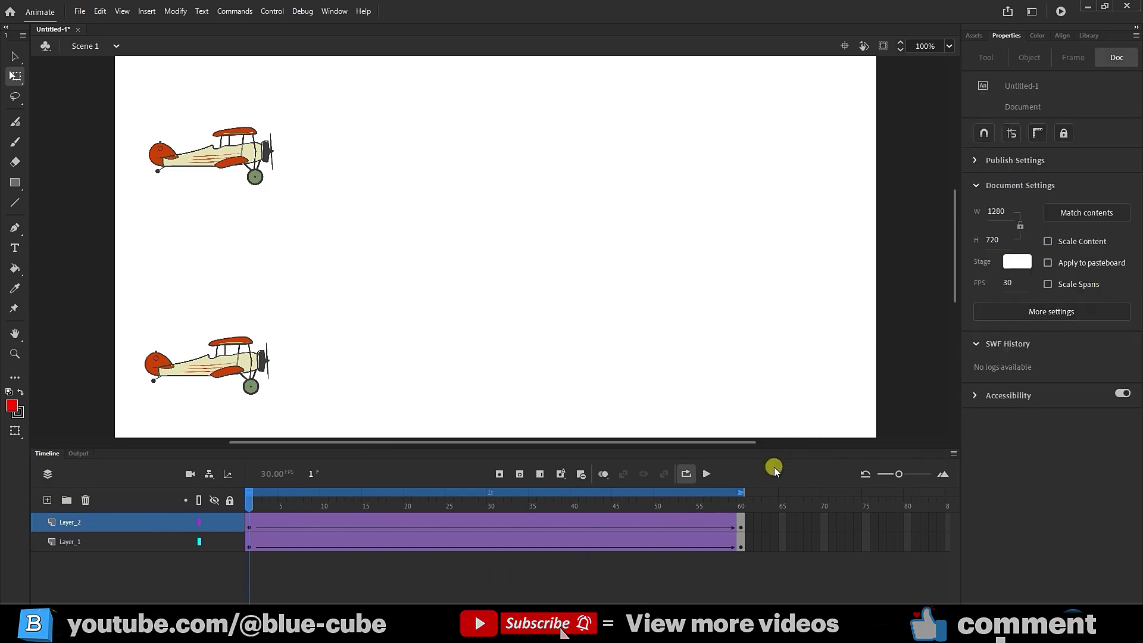
left_click(249, 521)
left_click(1012, 246)
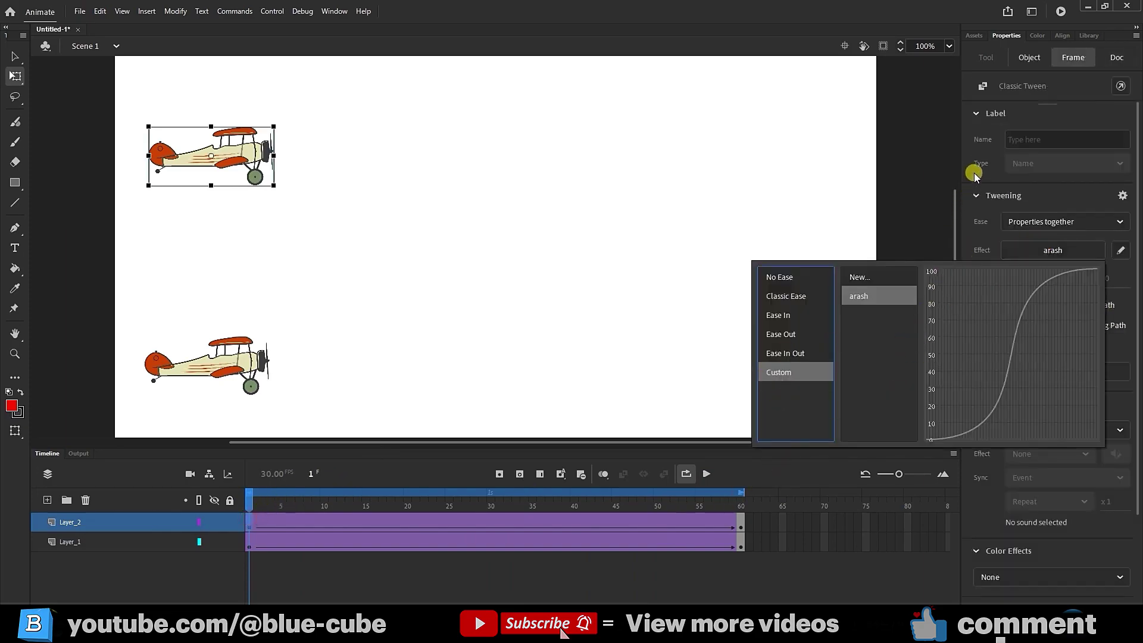
left_click(787, 331)
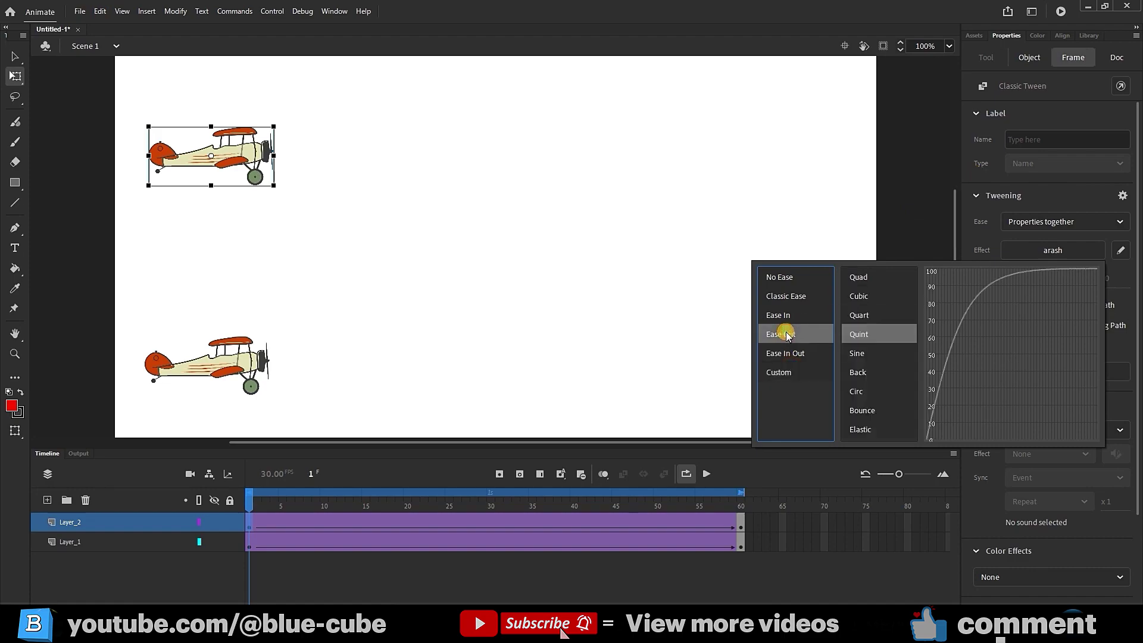
left_click(873, 333)
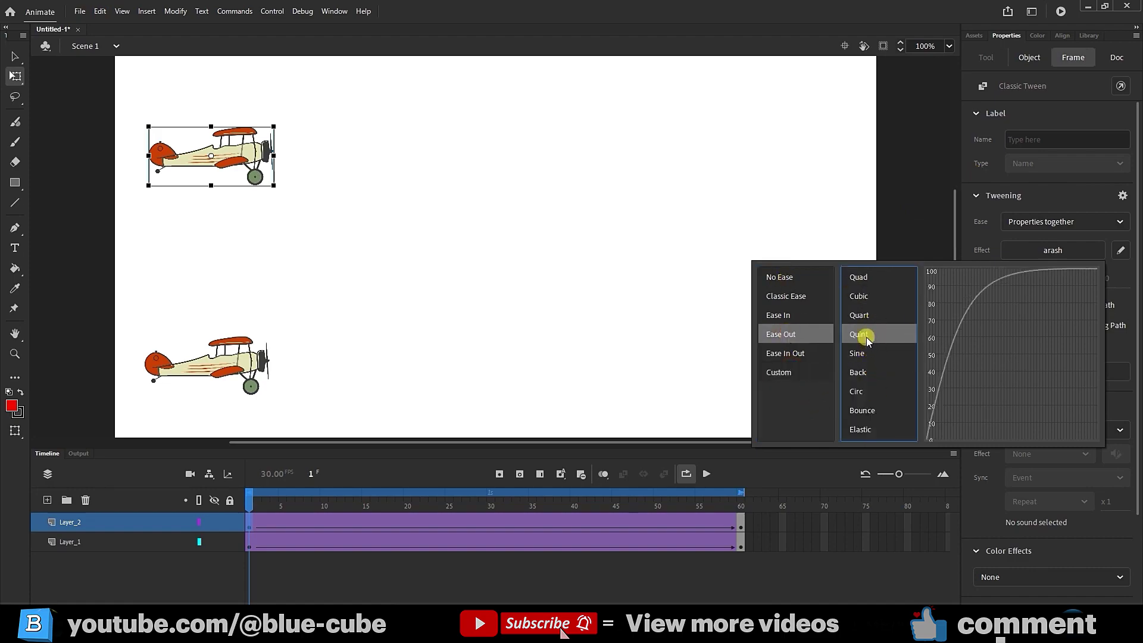
left_click(977, 188)
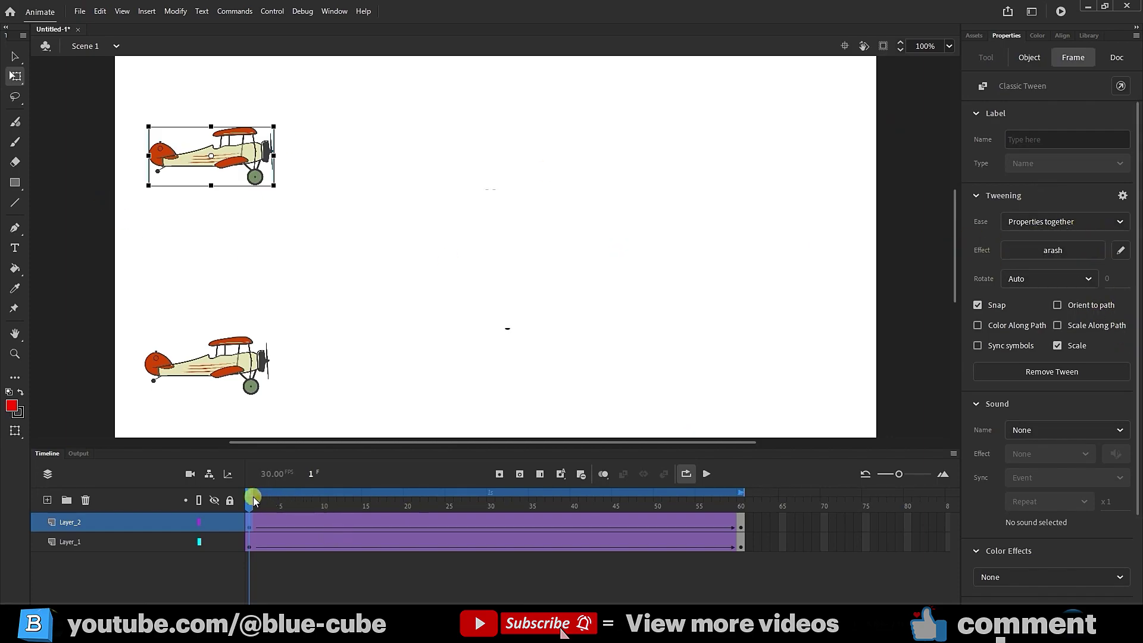
At frame 60, scale the top plane up with Free Transform, then play and stop
left_click_drag(252, 497, 742, 506)
left_click_drag(842, 128, 636, 232)
left_click_drag(741, 493, 249, 492)
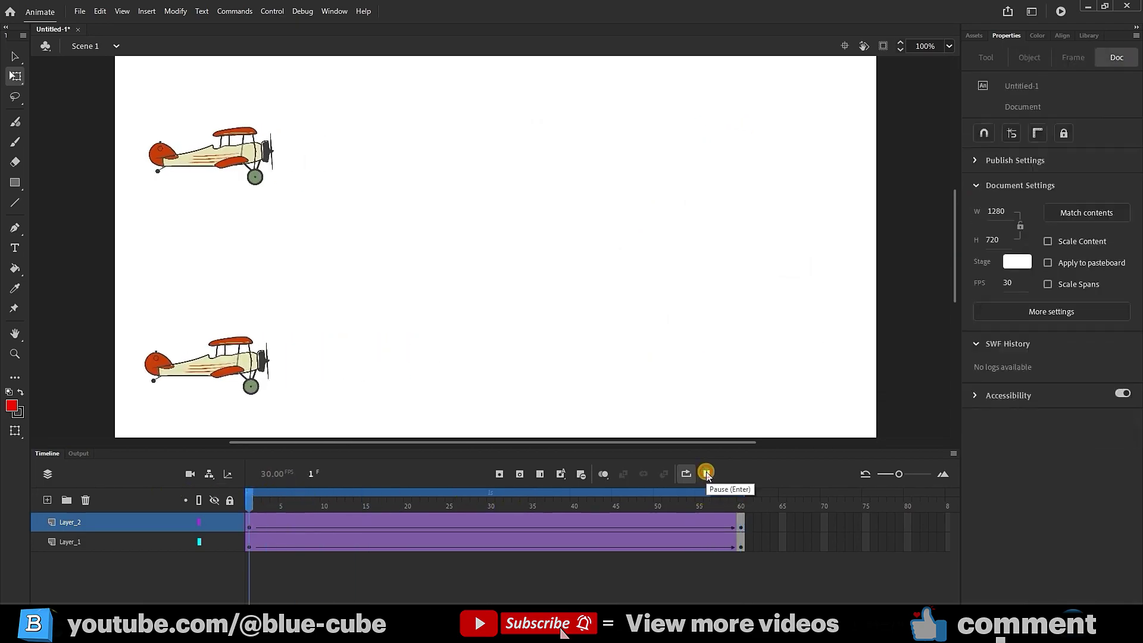
left_click(707, 473)
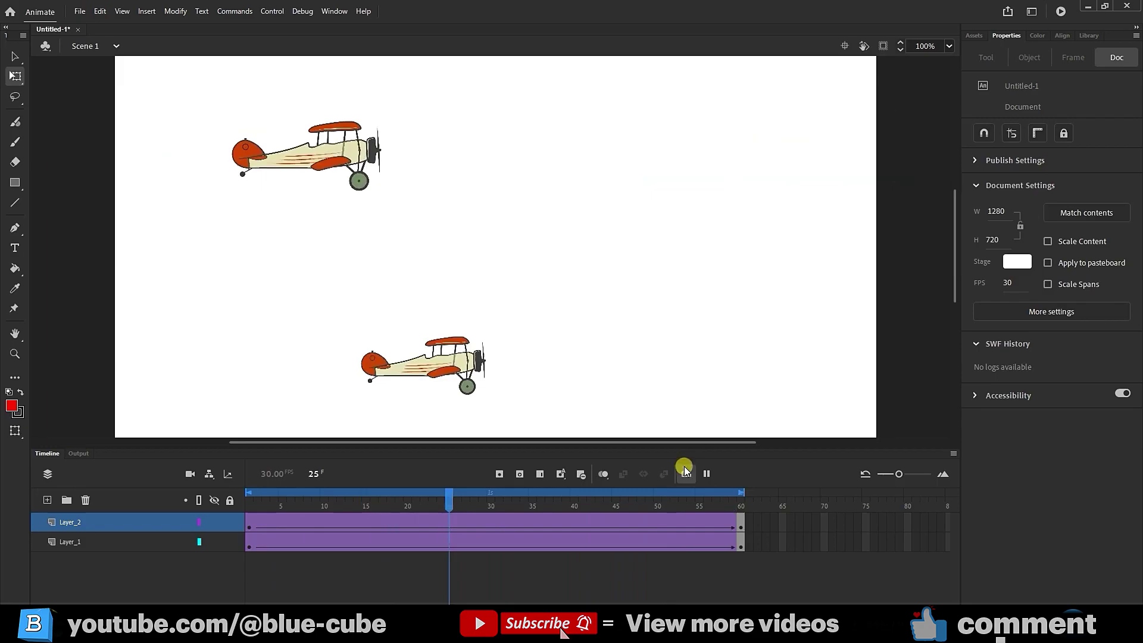
left_click(707, 473)
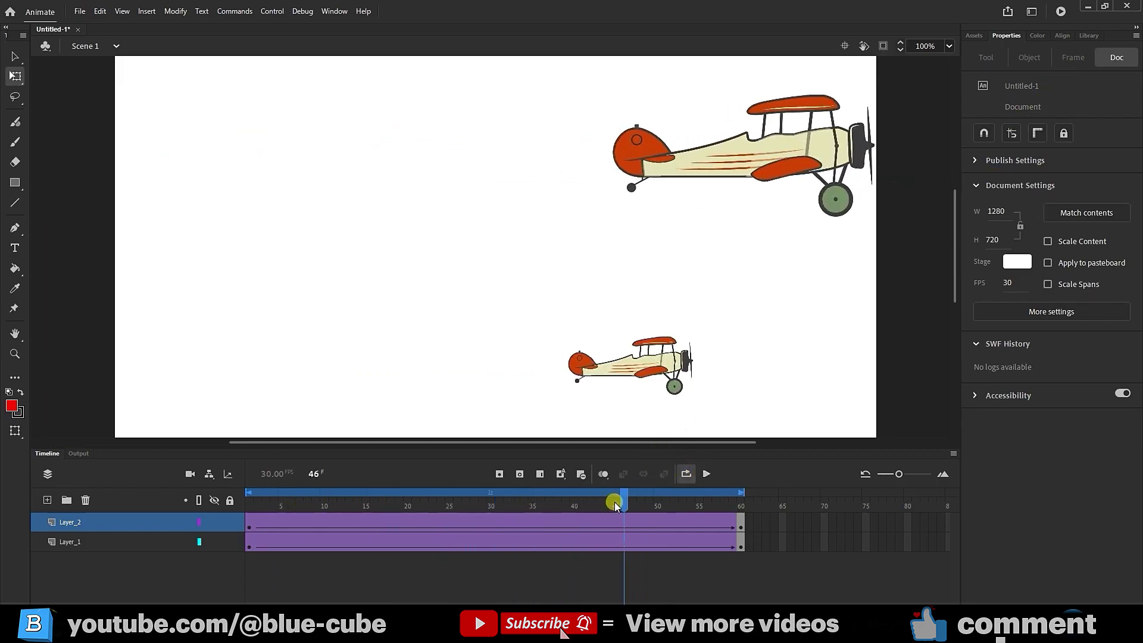
Rewind to frame 1, view the top tween's ease presets, and replay the animation
left_click_drag(619, 499, 248, 511)
left_click(248, 521)
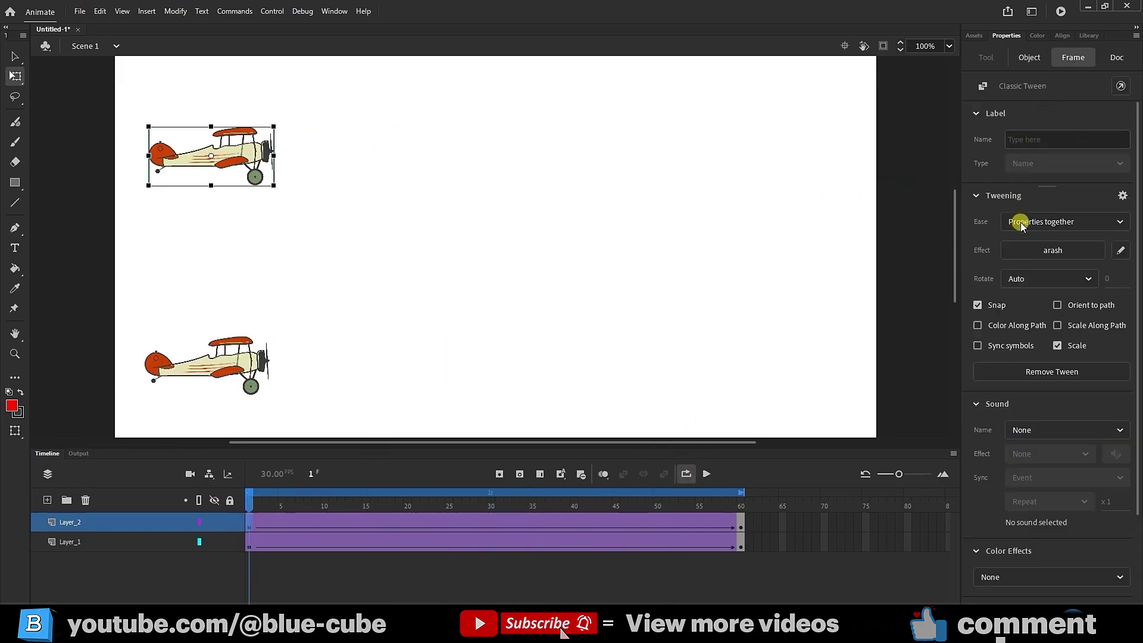
left_click(1024, 250)
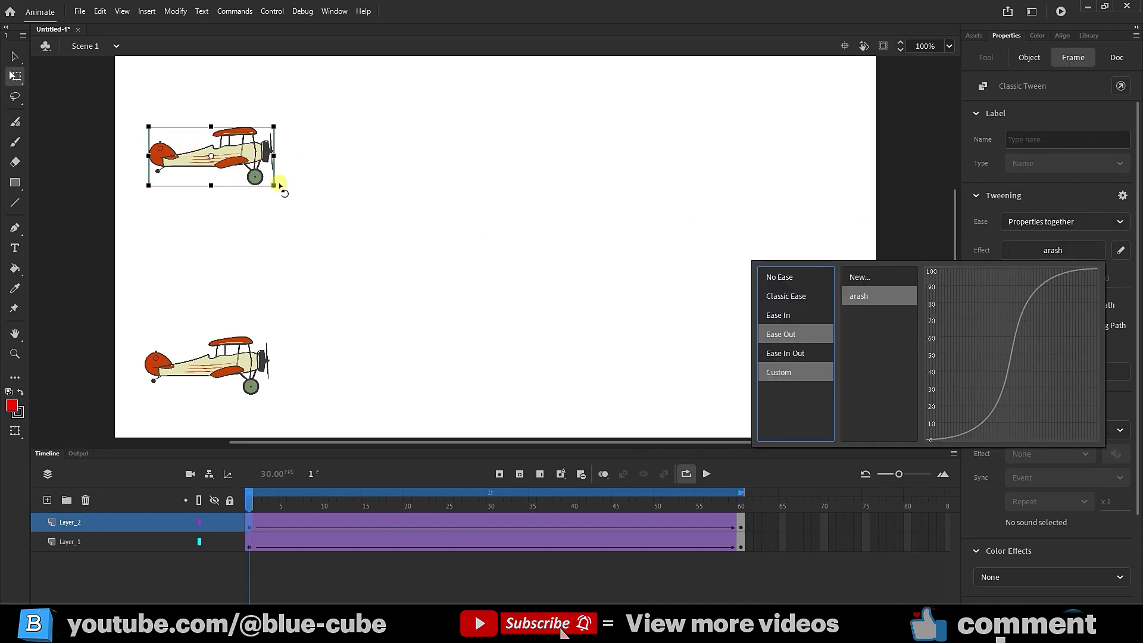
key("Return")
left_click(765, 300)
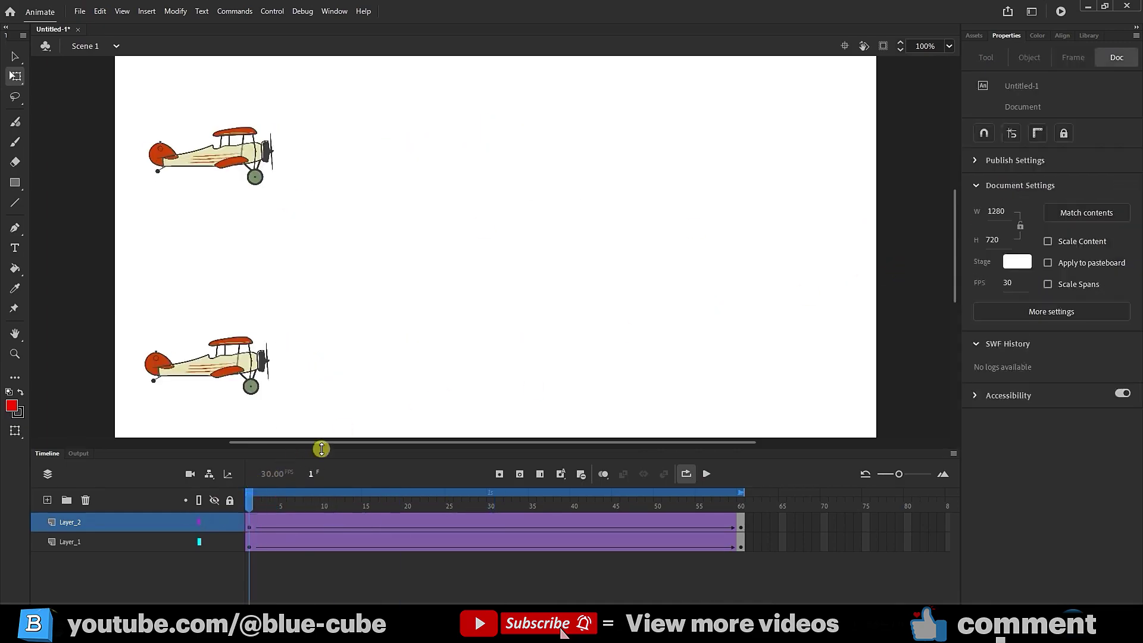
Set the top tween's easing to Properties separately and inspect the Position ease curve
left_click(247, 524)
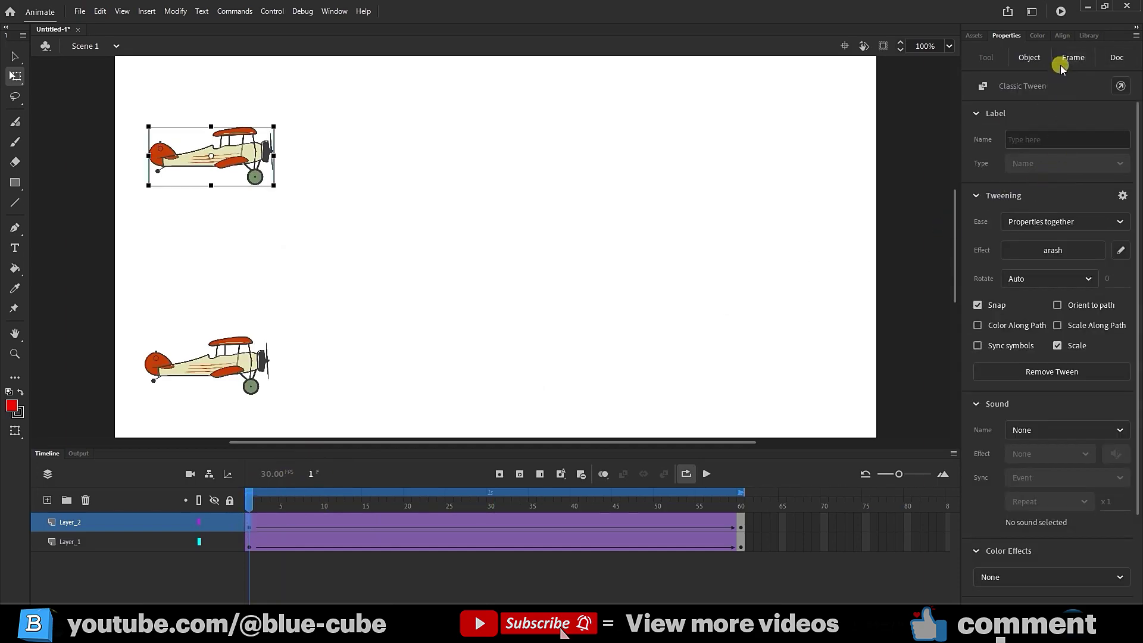
left_click(1052, 221)
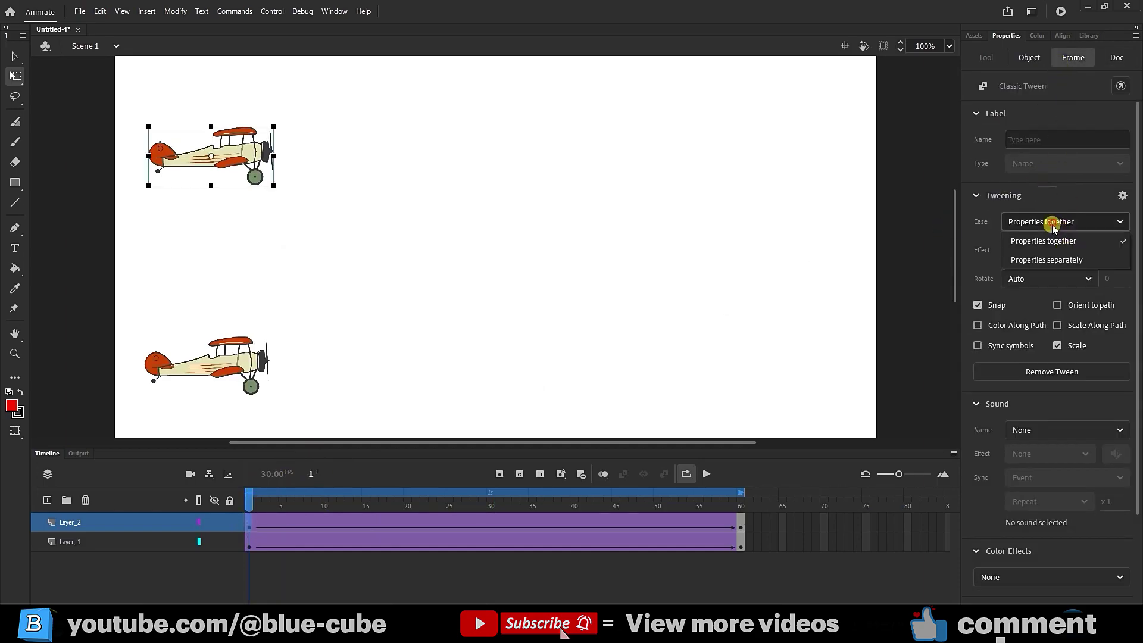
left_click(1047, 260)
left_click(1097, 251)
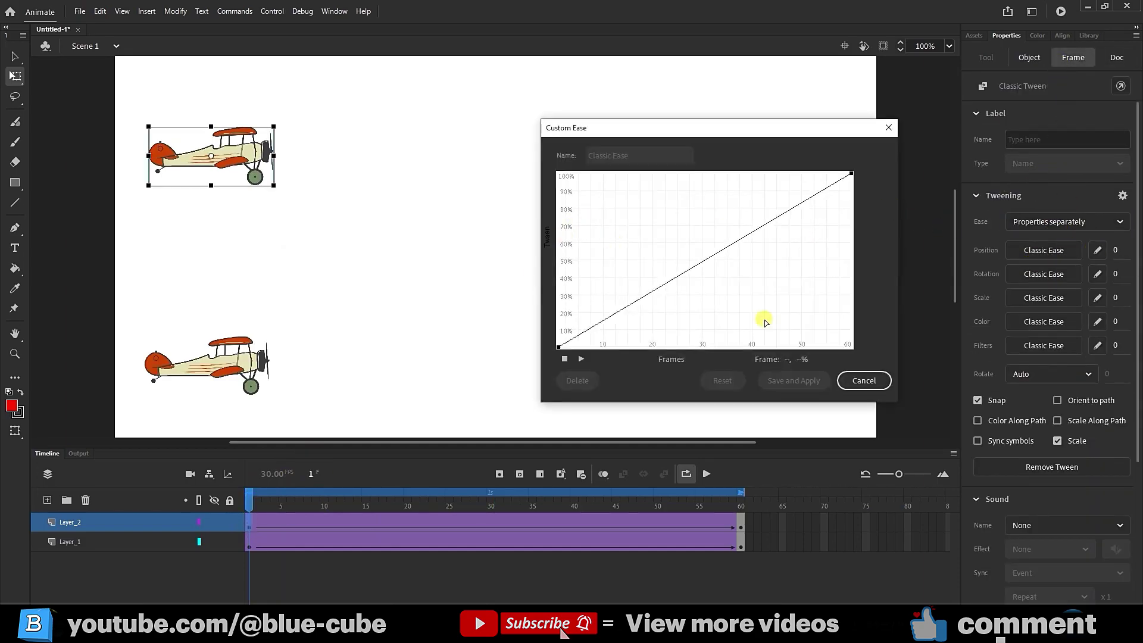
left_click(889, 129)
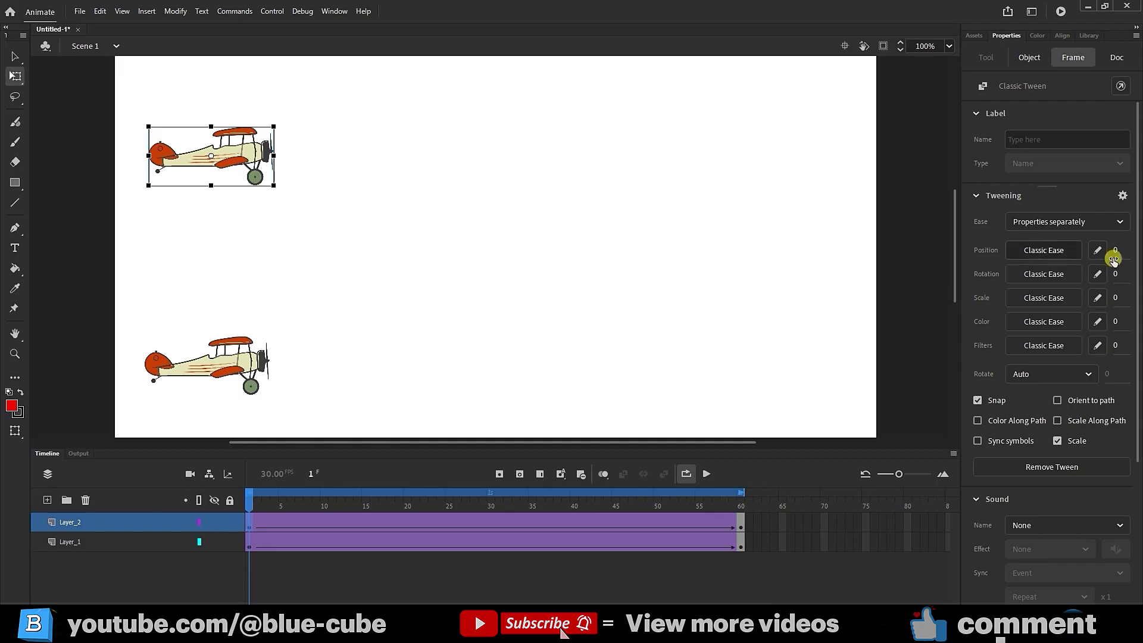
Switch the top tween's easing back to Properties together
left_click(976, 196)
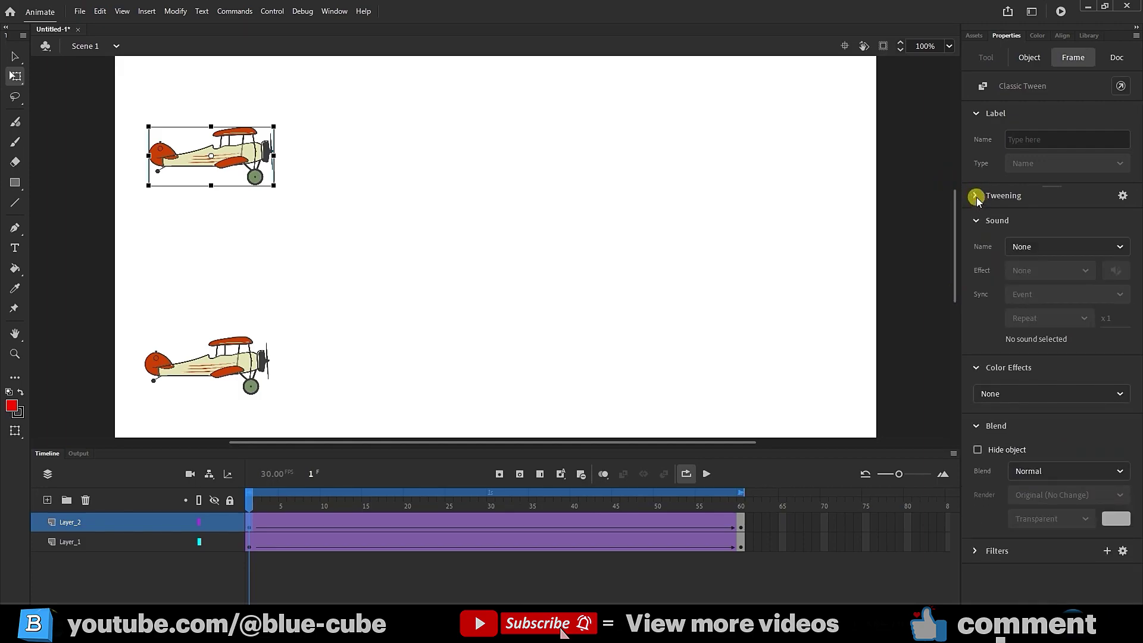
left_click(976, 196)
left_click(1078, 222)
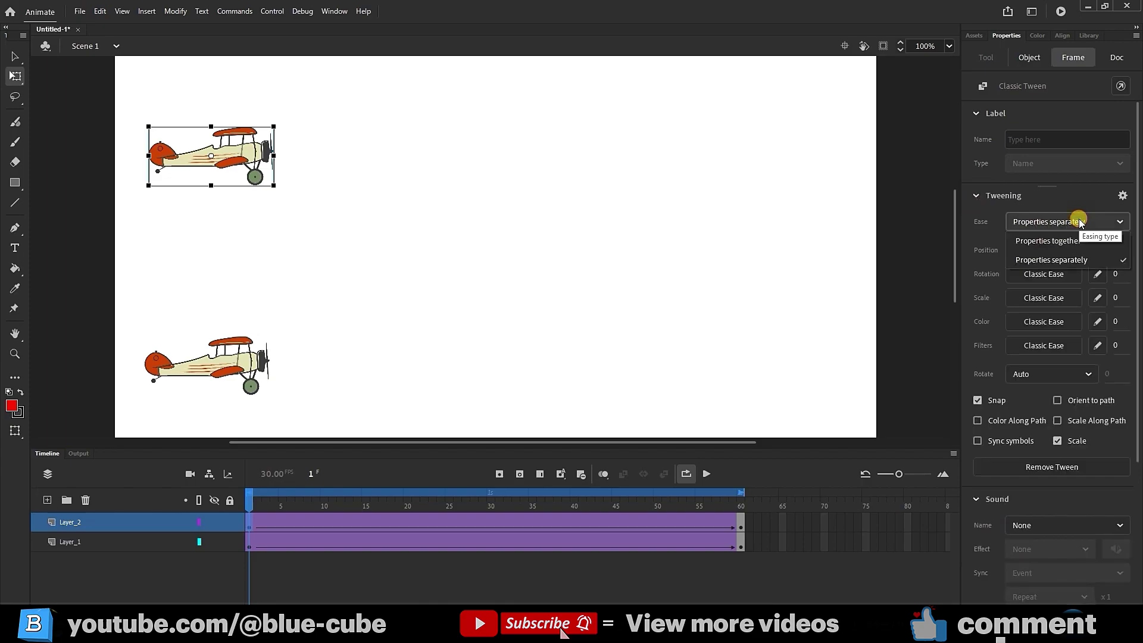
left_click(1048, 242)
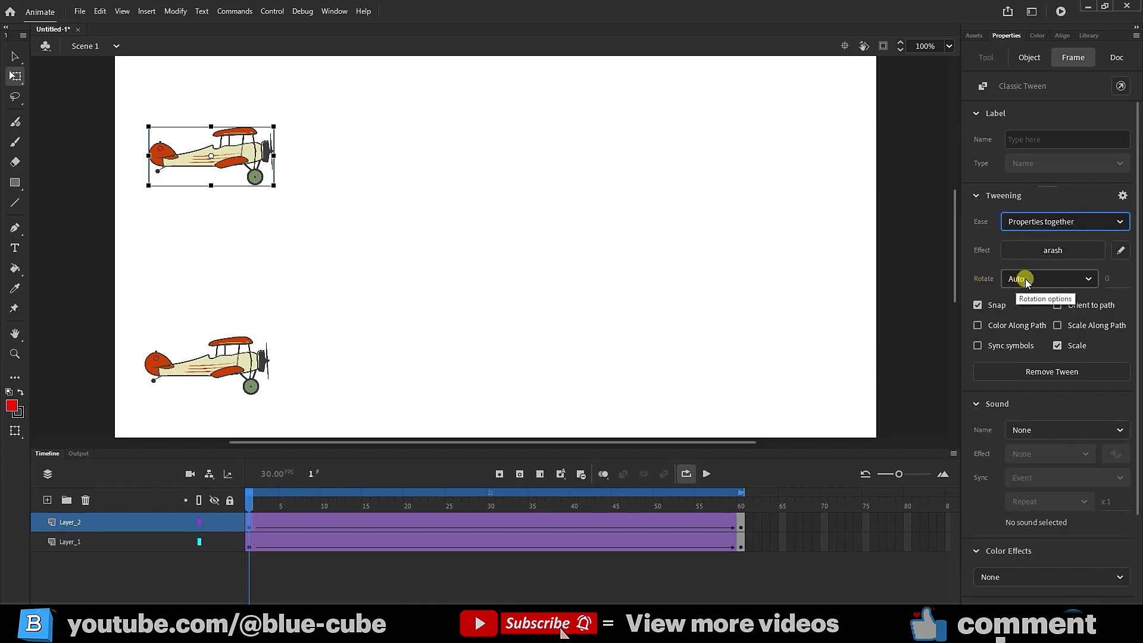
Scrub to preview the tweens, then return to frame 1 and reselect the top tween
left_click_drag(250, 494, 739, 530)
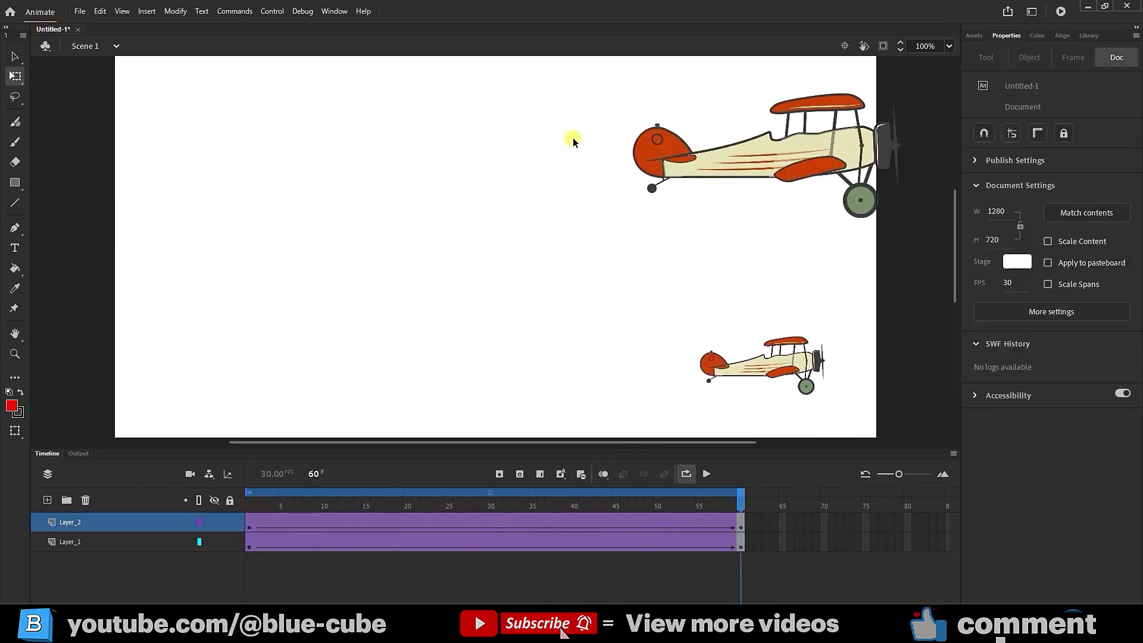
left_click(667, 150)
key("shift+comma")
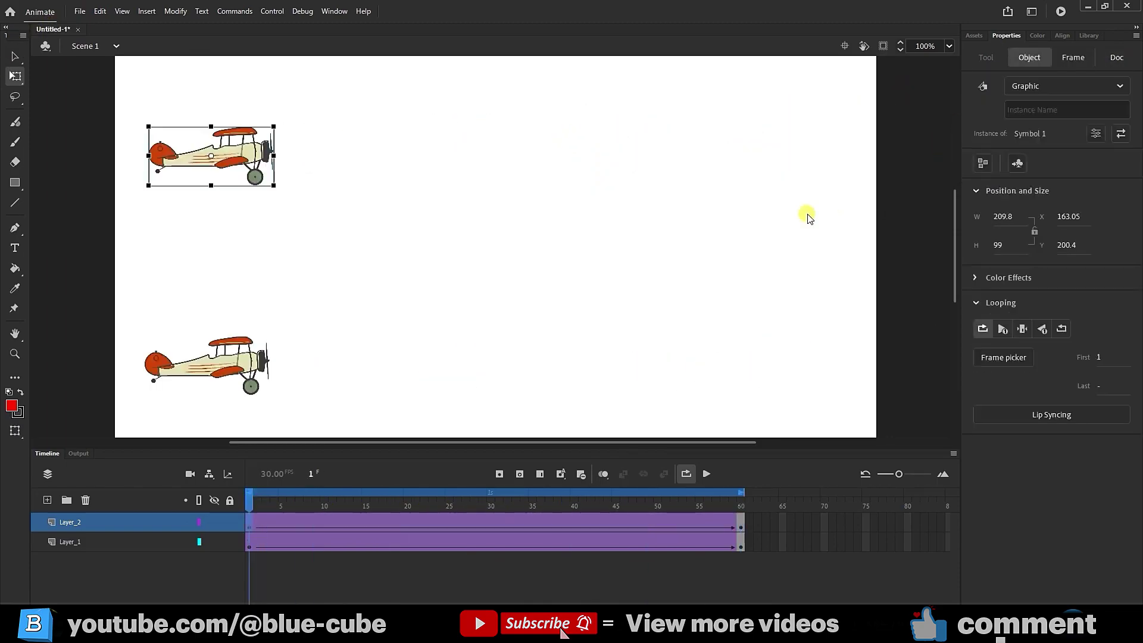
left_click(701, 367)
left_click(248, 520)
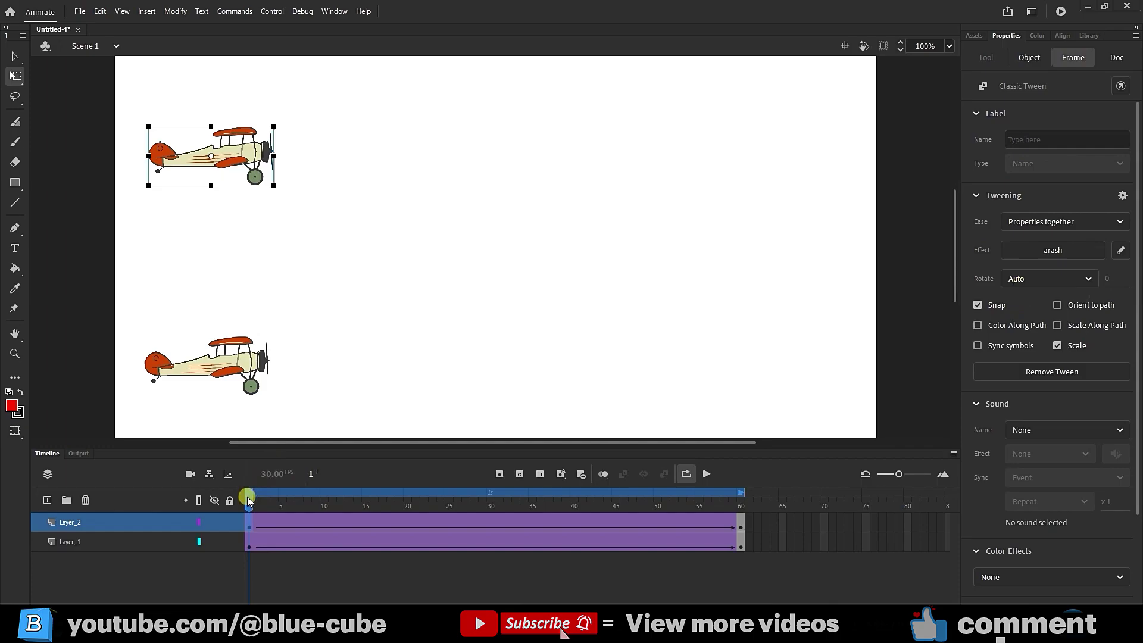
At frame 60, rotate the top plane about 45° clockwise, preview it, then undo the tilt
left_click_drag(249, 502, 744, 529)
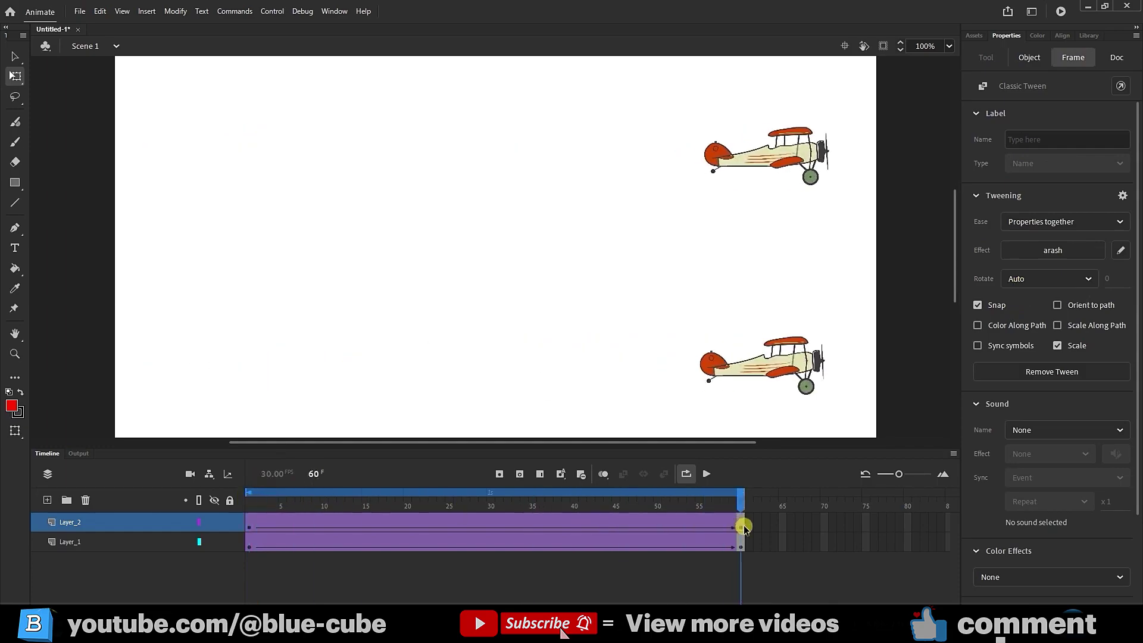
left_click(795, 156)
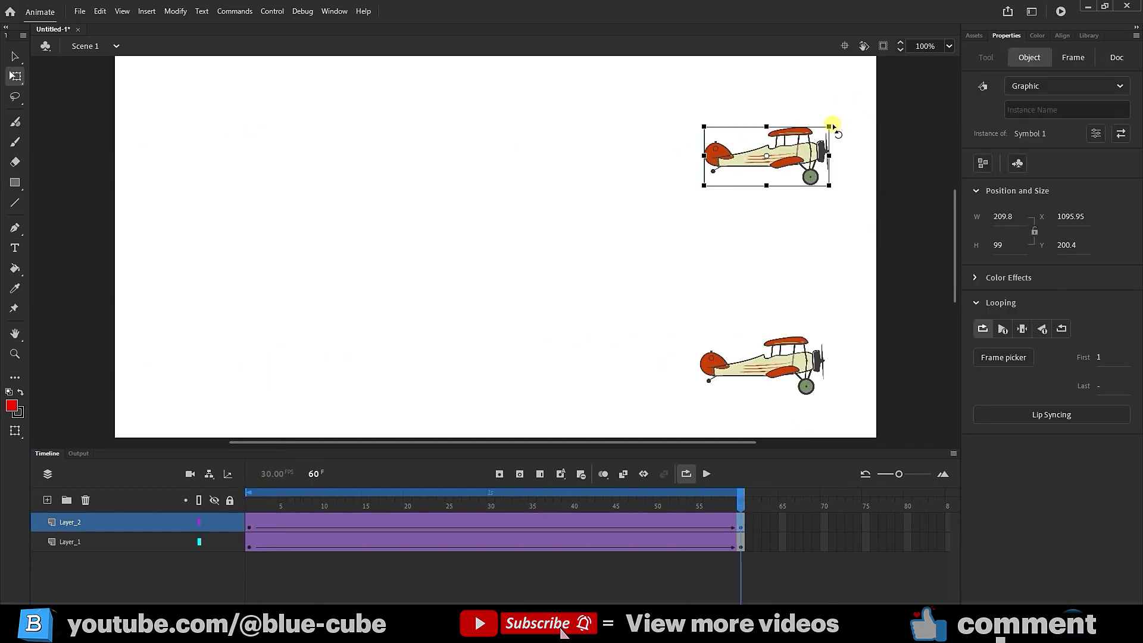
left_click_drag(832, 126, 814, 187)
left_click_drag(741, 492, 690, 555)
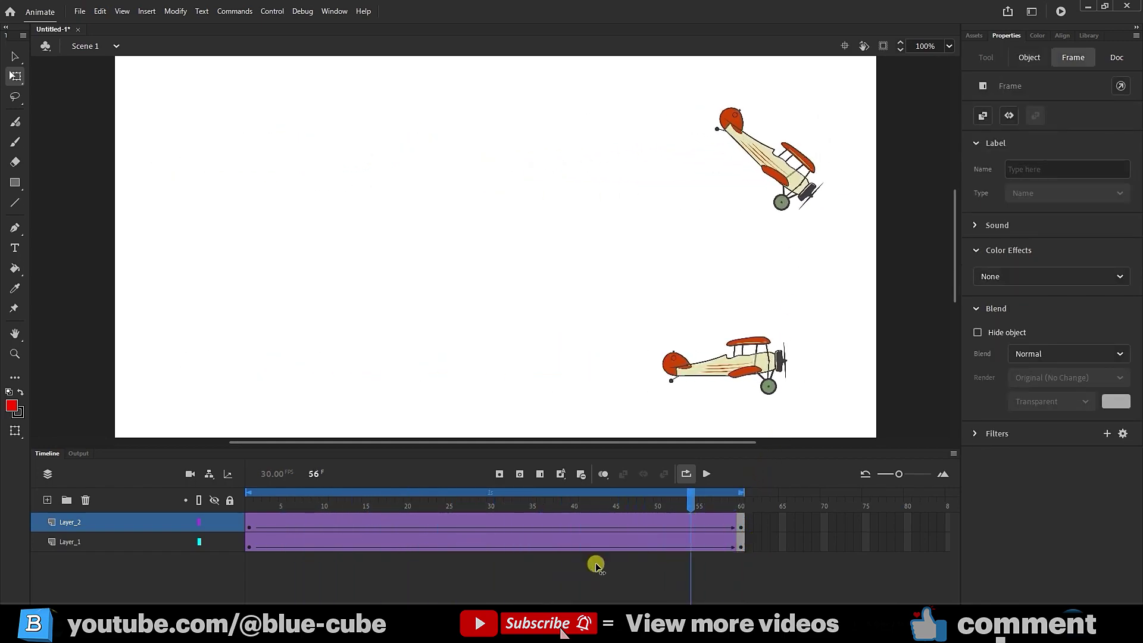
left_click_drag(596, 565, 749, 571)
left_click(810, 488)
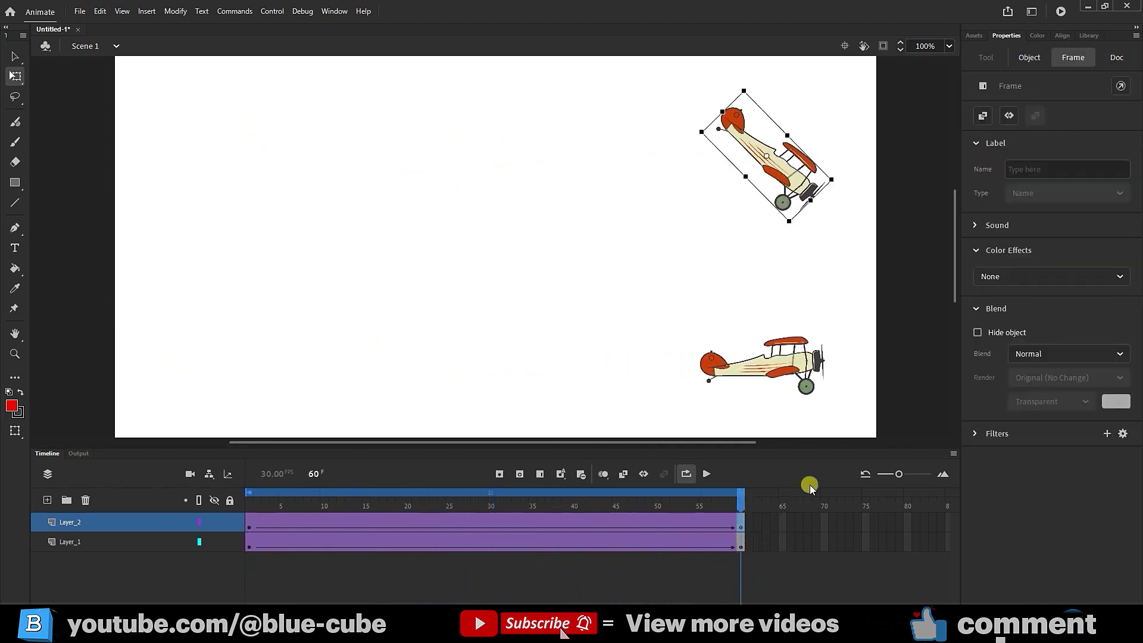
key("ctrl+shift+z")
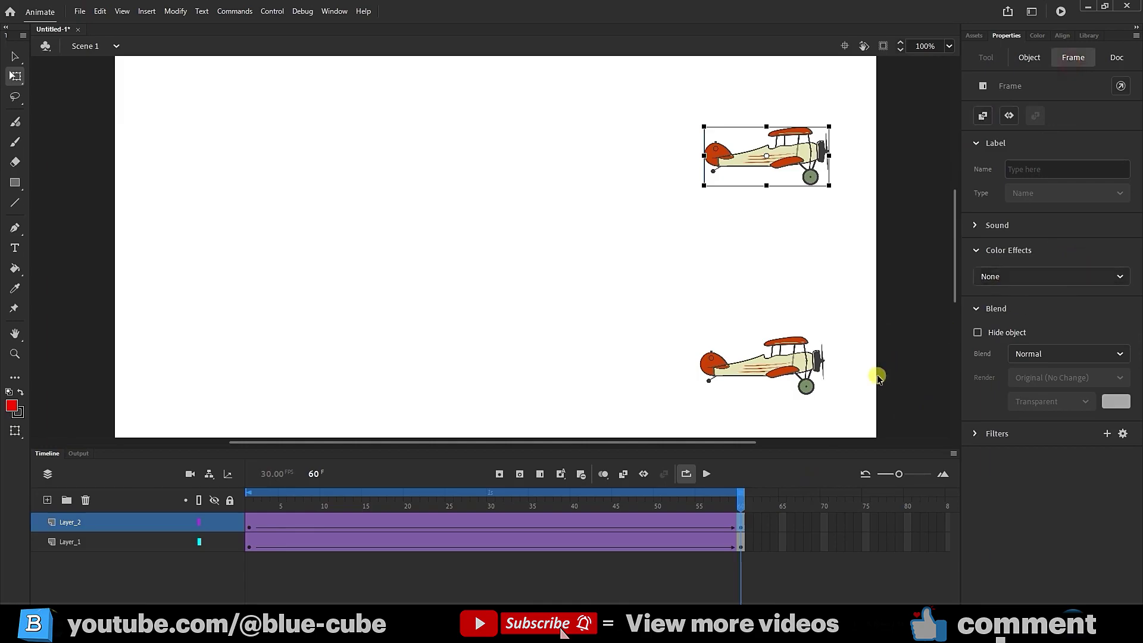
Set the top tween's Rotate to Clockwise with a count of 3
left_click(249, 506)
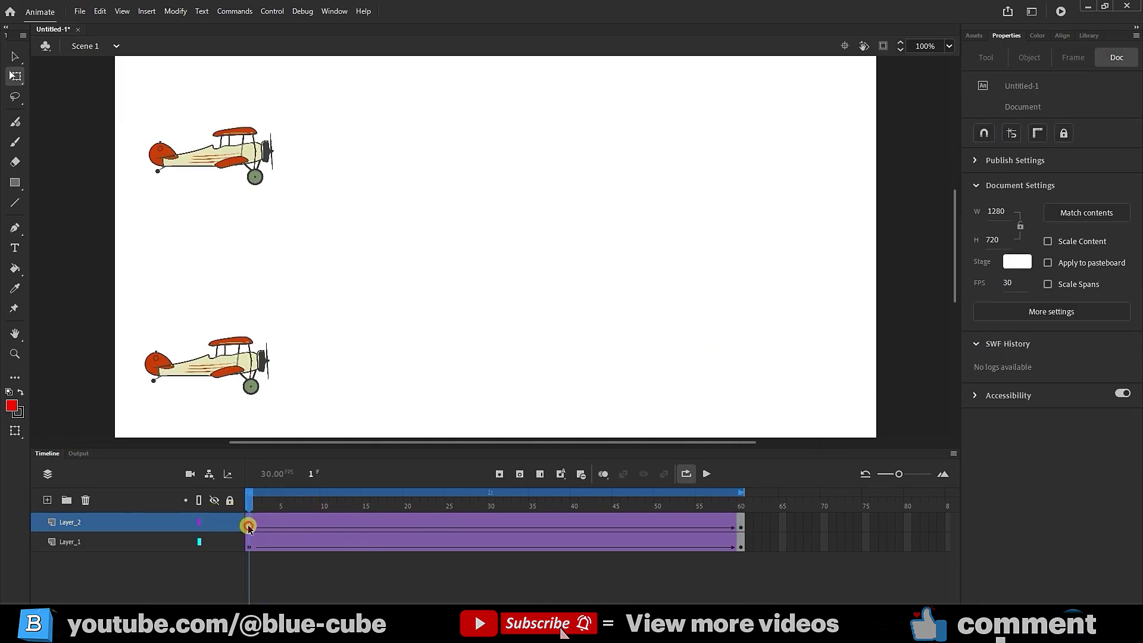
left_click(248, 526)
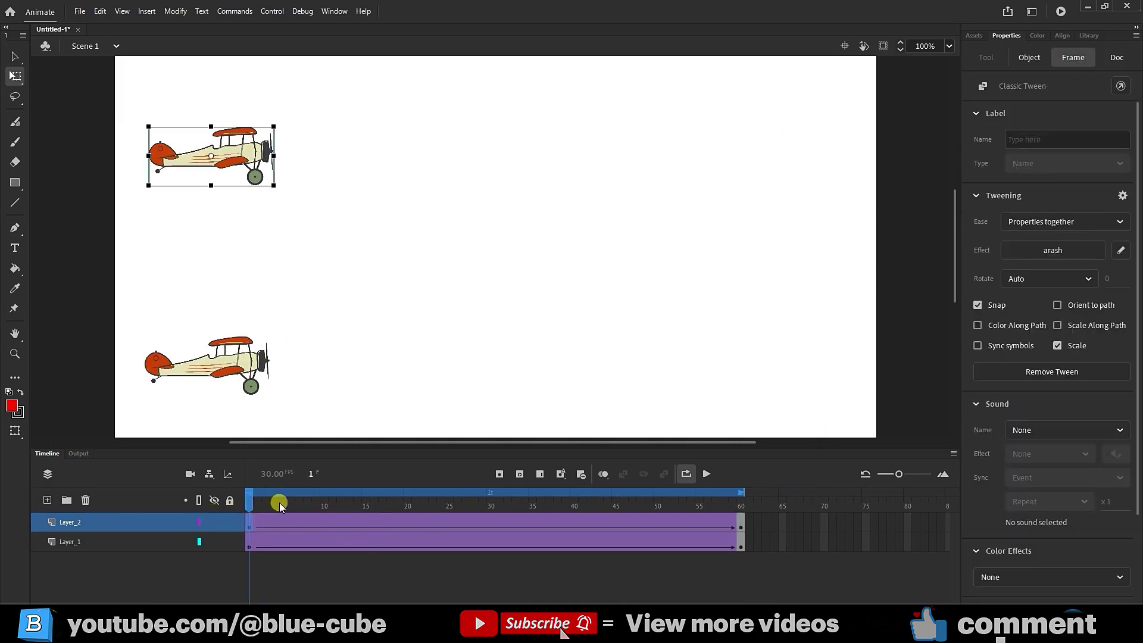
left_click(1027, 281)
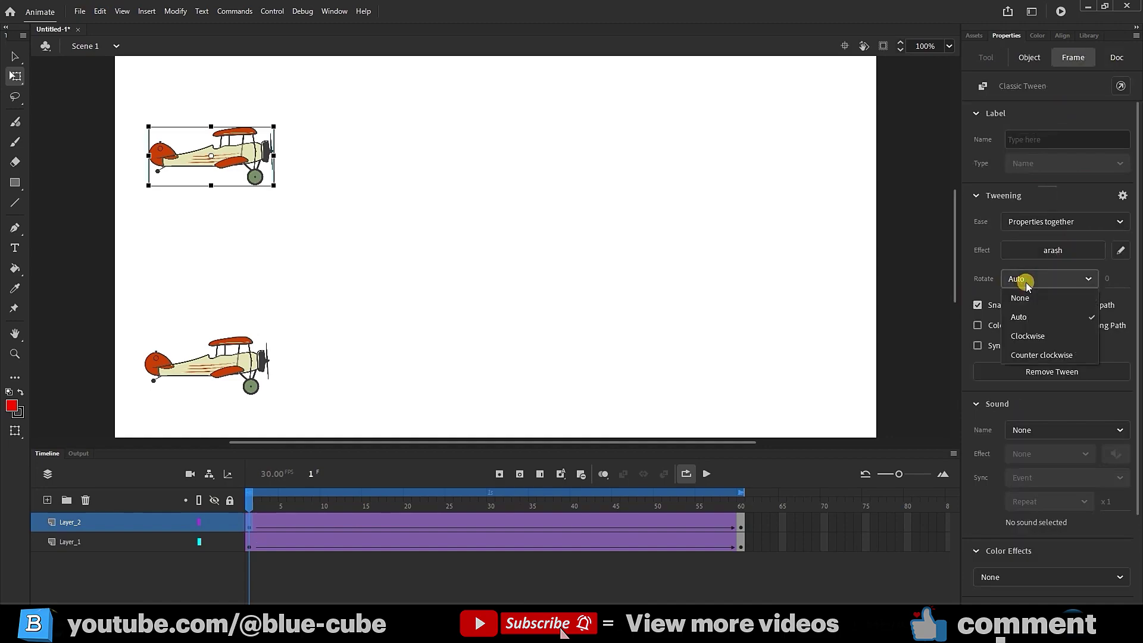
left_click(1028, 337)
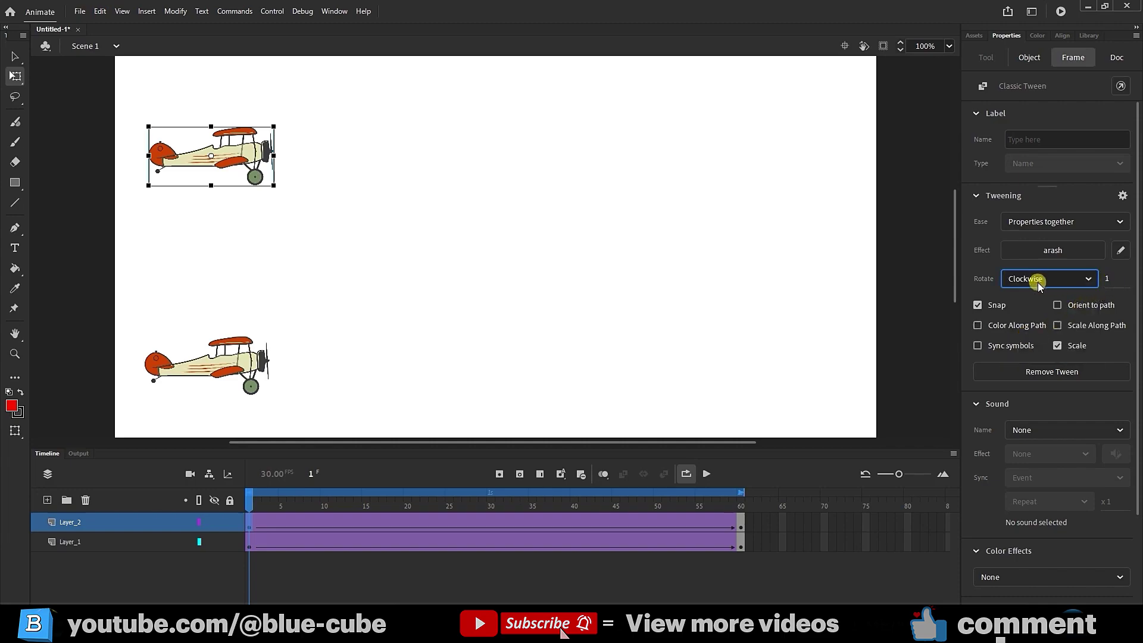
left_click(1108, 280)
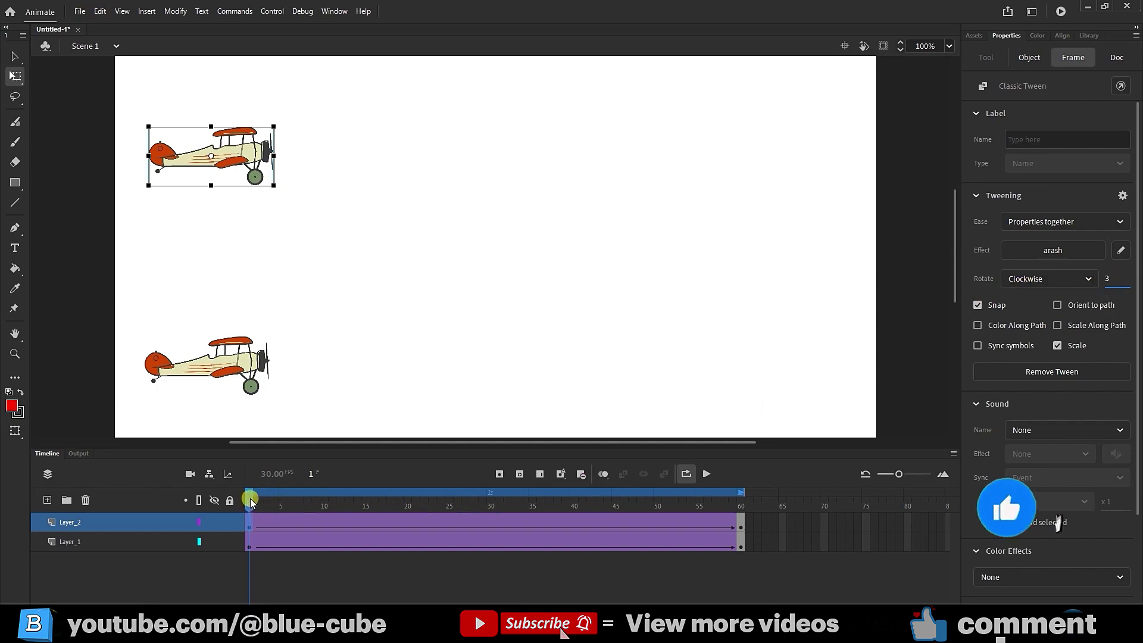
Play the animation to watch the top plane spin, then stop
left_click_drag(250, 505, 230, 515)
left_click(707, 474)
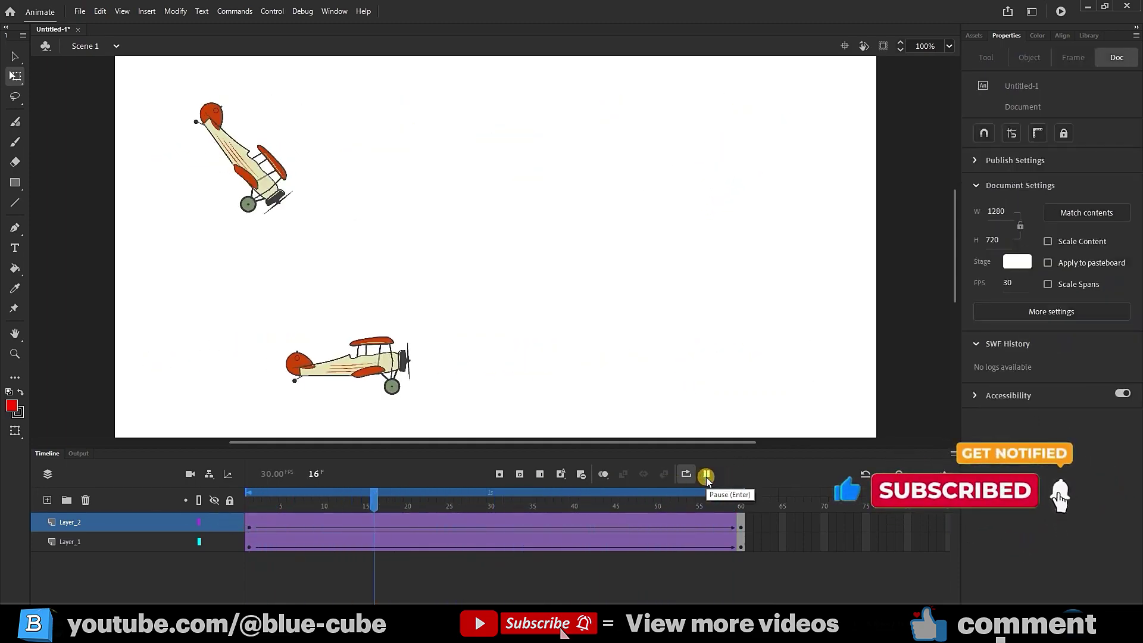
left_click(1036, 310)
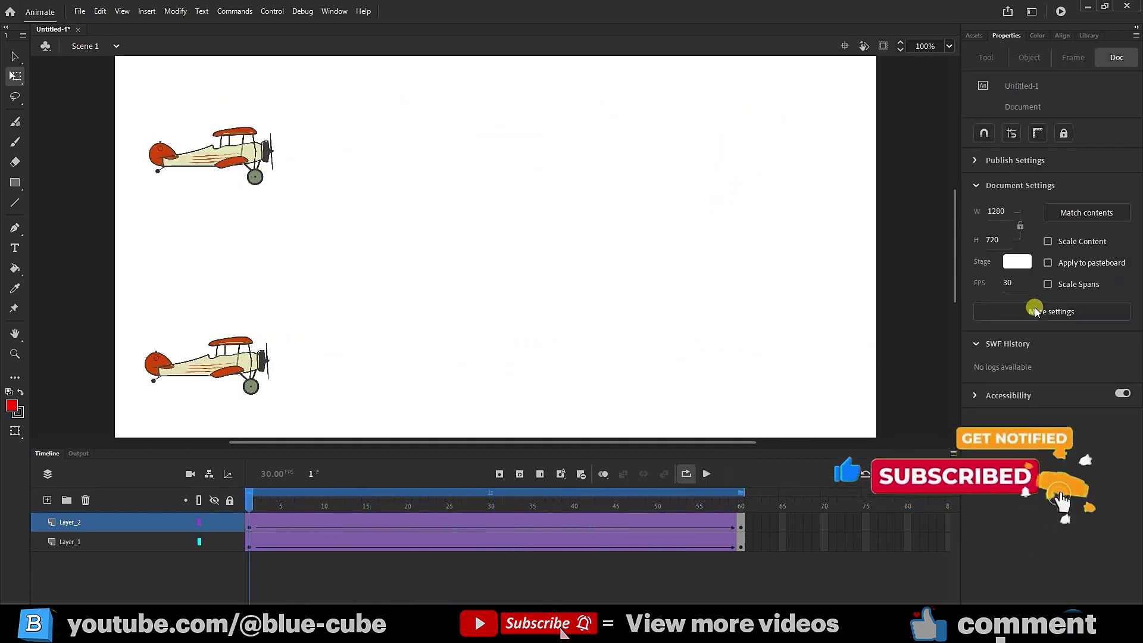
left_click(249, 522)
Change the top tween's Rotate direction to Counter clockwise, keeping 3 turns
left_click(1052, 250)
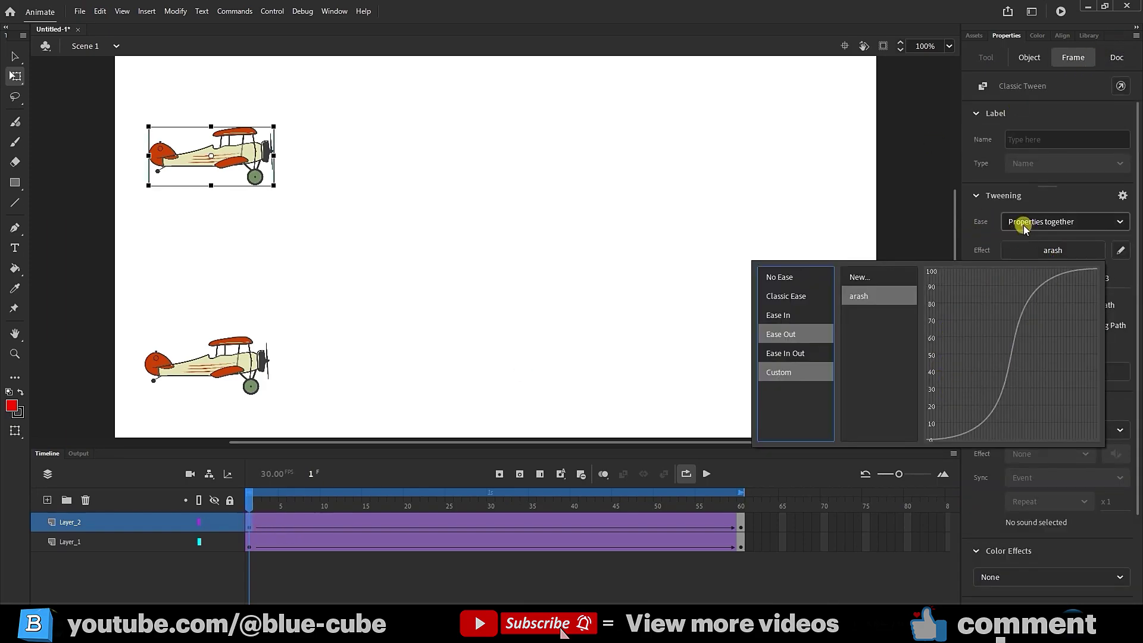
left_click(985, 247)
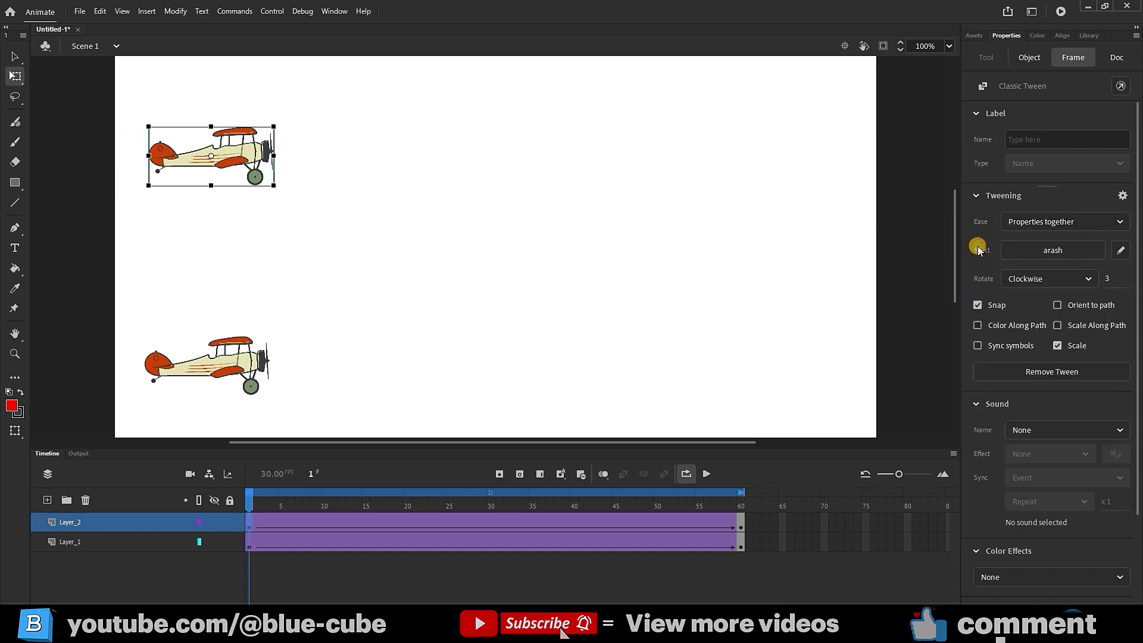
left_click(1025, 280)
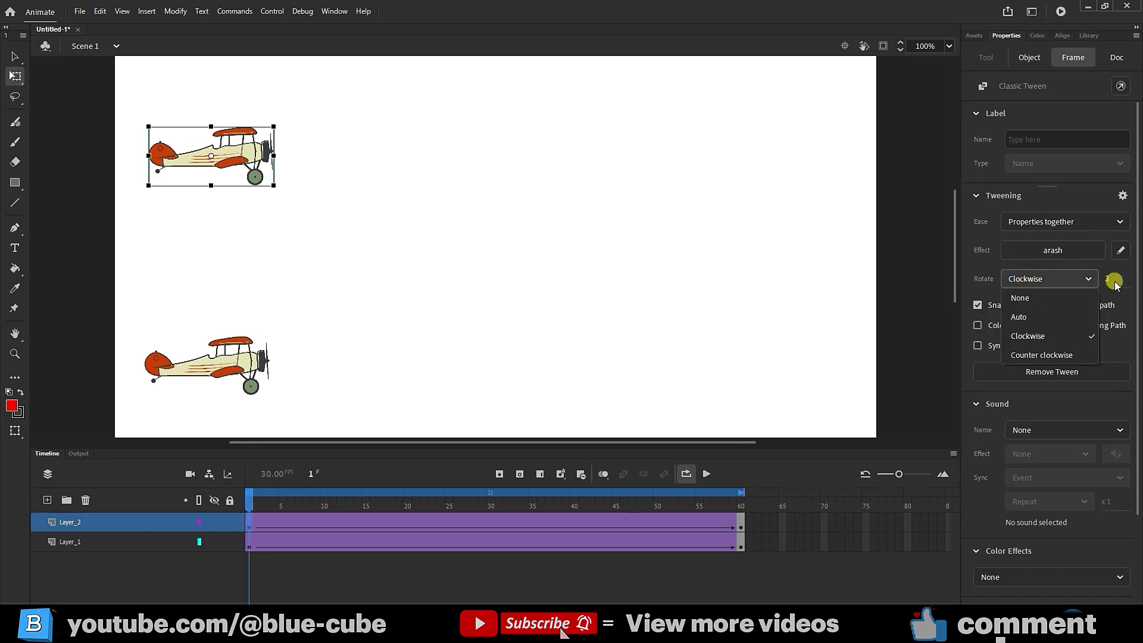
left_click(1033, 356)
Play and stop the animation, then rewind to frame 1 and deselect
left_click(704, 475)
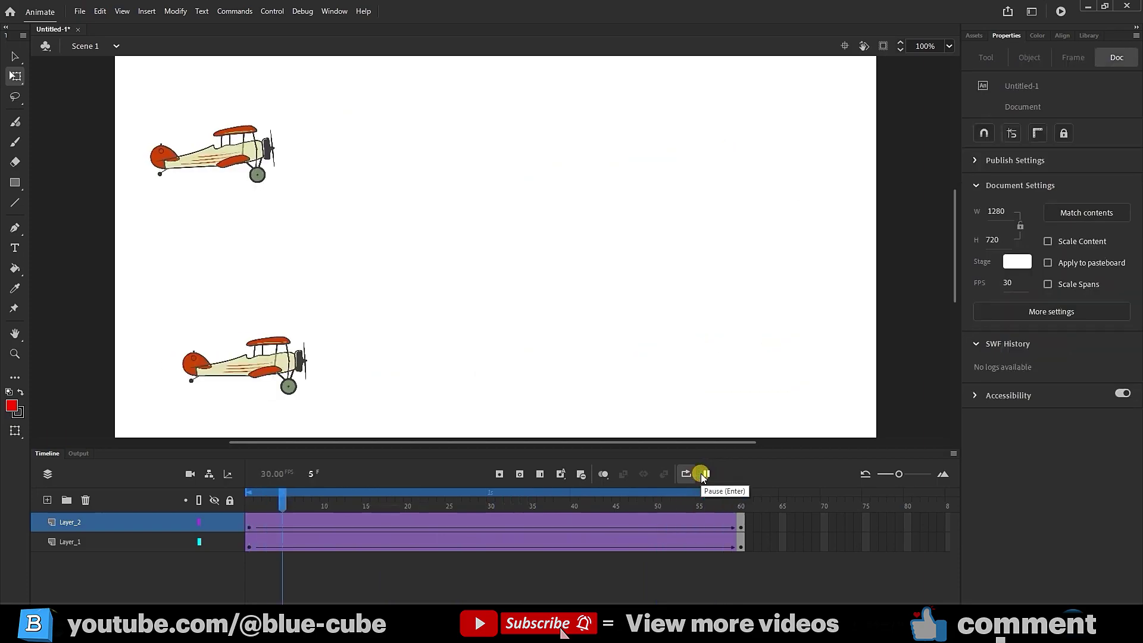
left_click(704, 474)
left_click(648, 501)
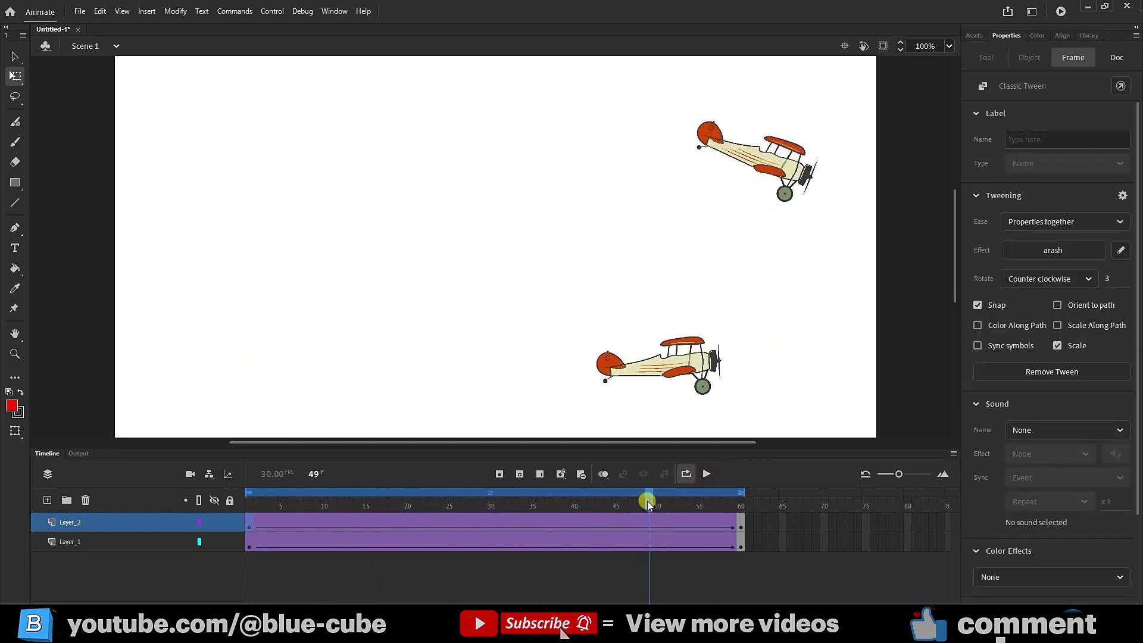
left_click_drag(648, 501, 250, 506)
left_click(877, 326)
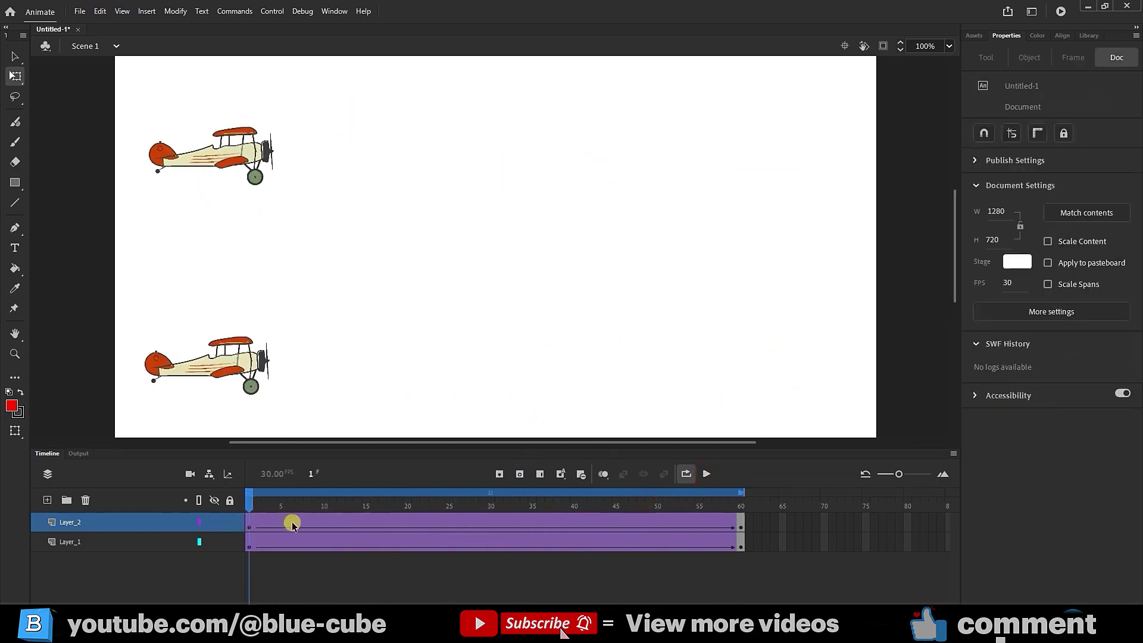
Reset the top tween to Classic Ease 0 and Rotate Auto, then scrub to confirm
left_click(249, 522)
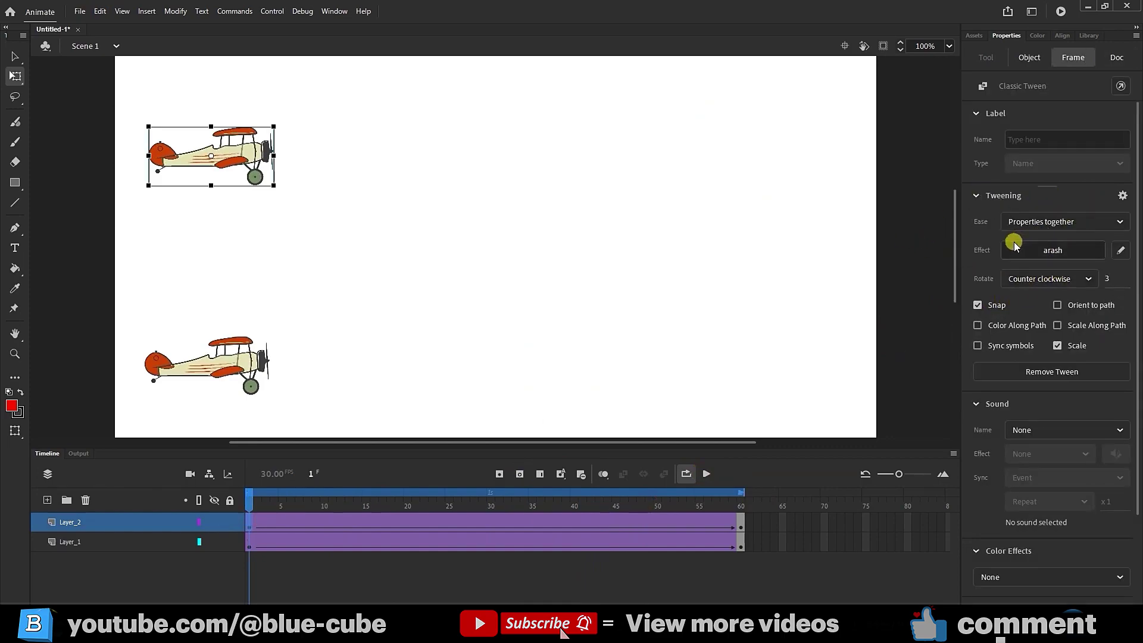
left_click(1122, 195)
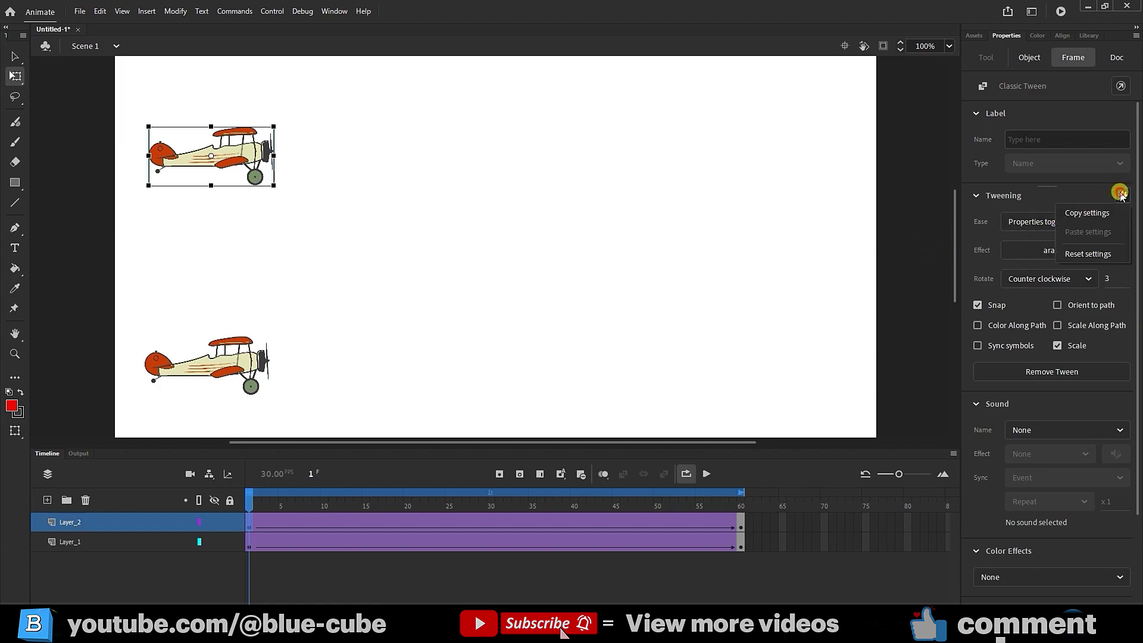
left_click(1075, 255)
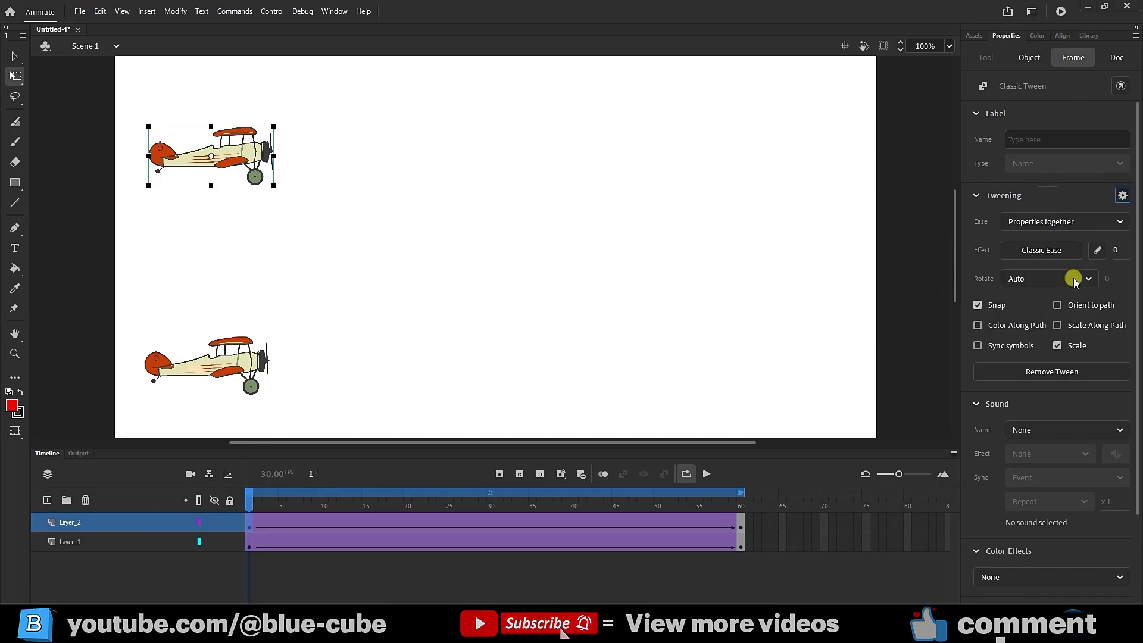
left_click_drag(263, 505, 232, 470)
left_click(805, 410)
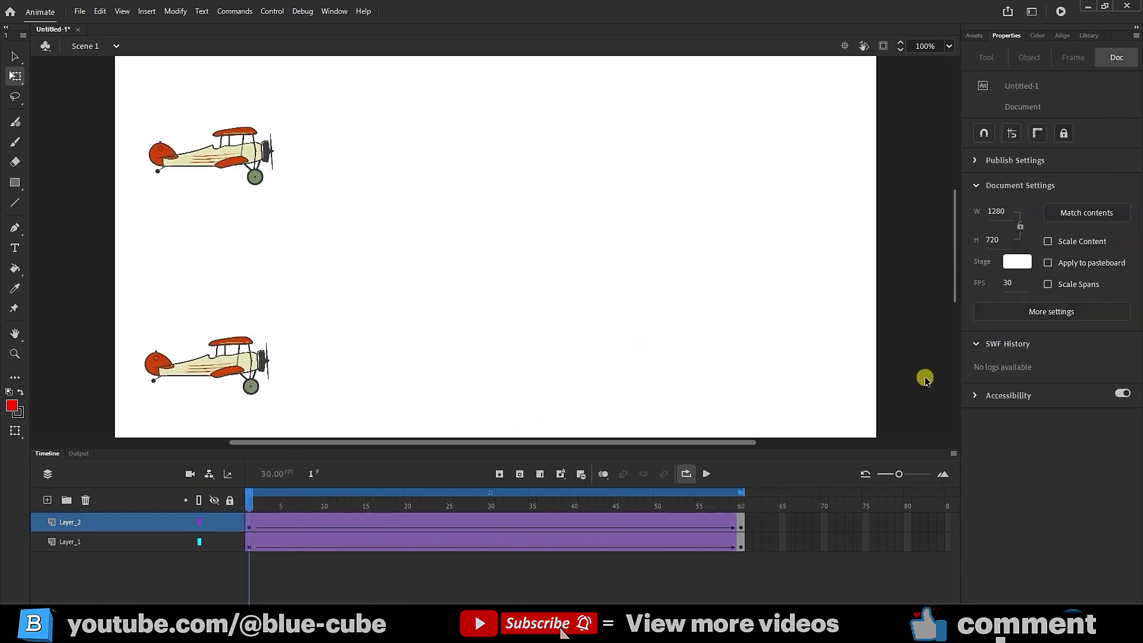